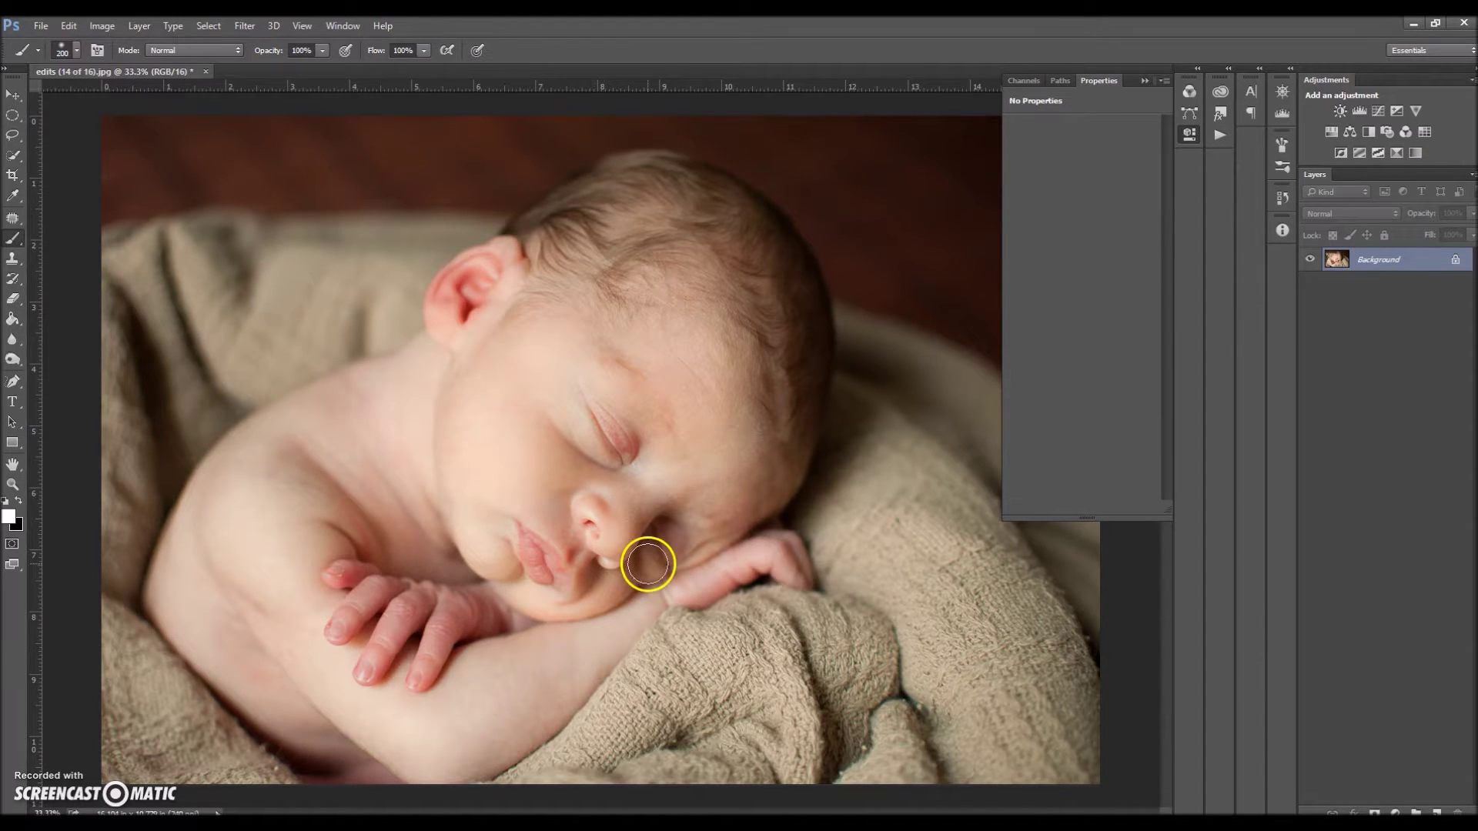
{"action": "mouse_move", "coordinate": [648, 564]}
{"action": "left_mouse_down"}
{"action": "mouse_move", "coordinate": [588, 547]}
{"action": "mouse_move", "coordinate": [584, 637]}
{"action": "left_mouse_up"}
{"action": "mouse_move", "coordinate": [584, 637]}
{"action": "left_mouse_down"}
{"action": "mouse_move", "coordinate": [568, 634]}
{"action": "mouse_move", "coordinate": [629, 547]}
{"action": "left_mouse_up"}
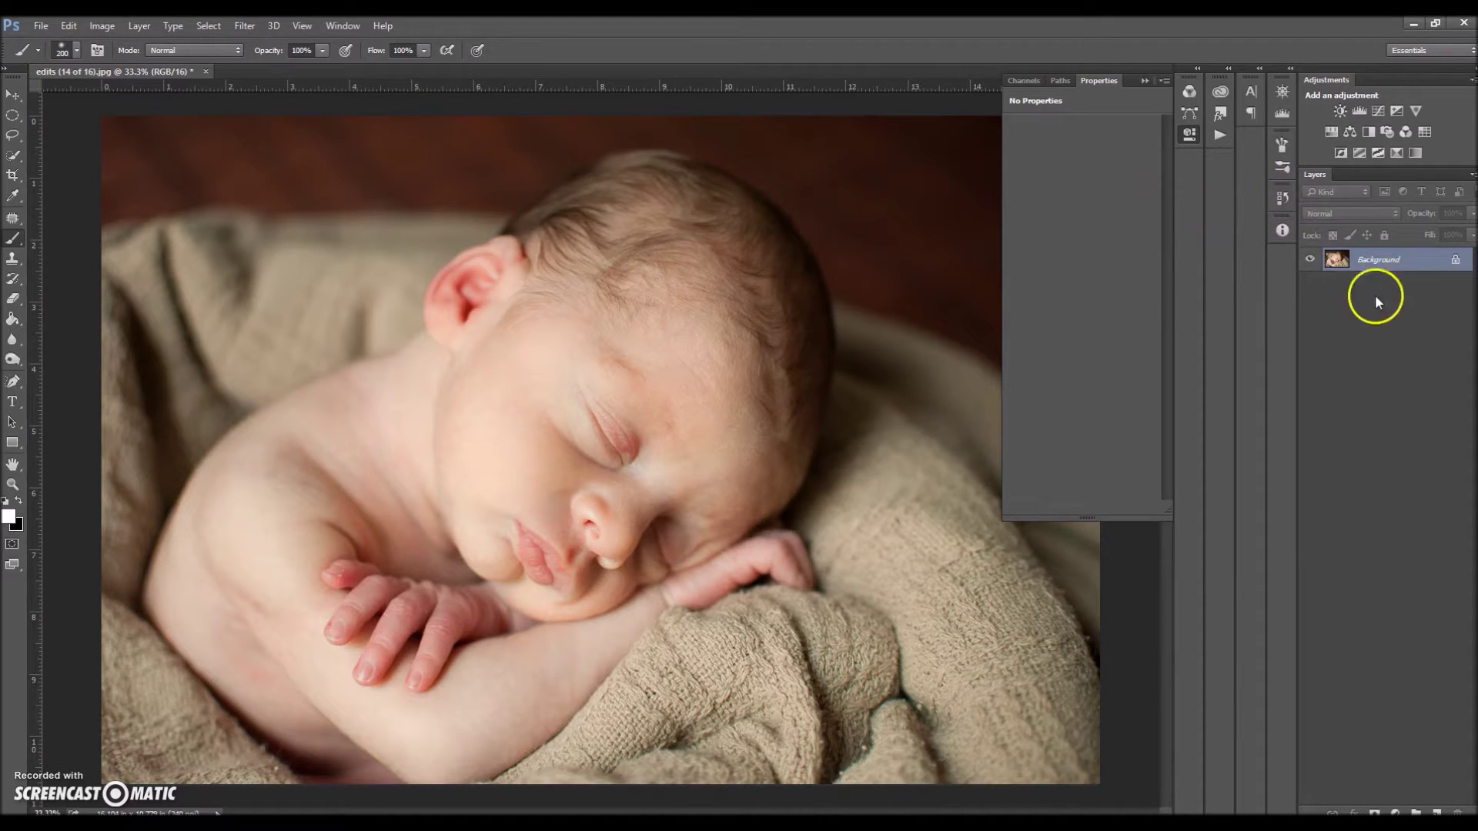
Add a Selective Color adjustment layer above the Background and choose its Reds range
{"action": "left_click", "coordinate": [1395, 814]}
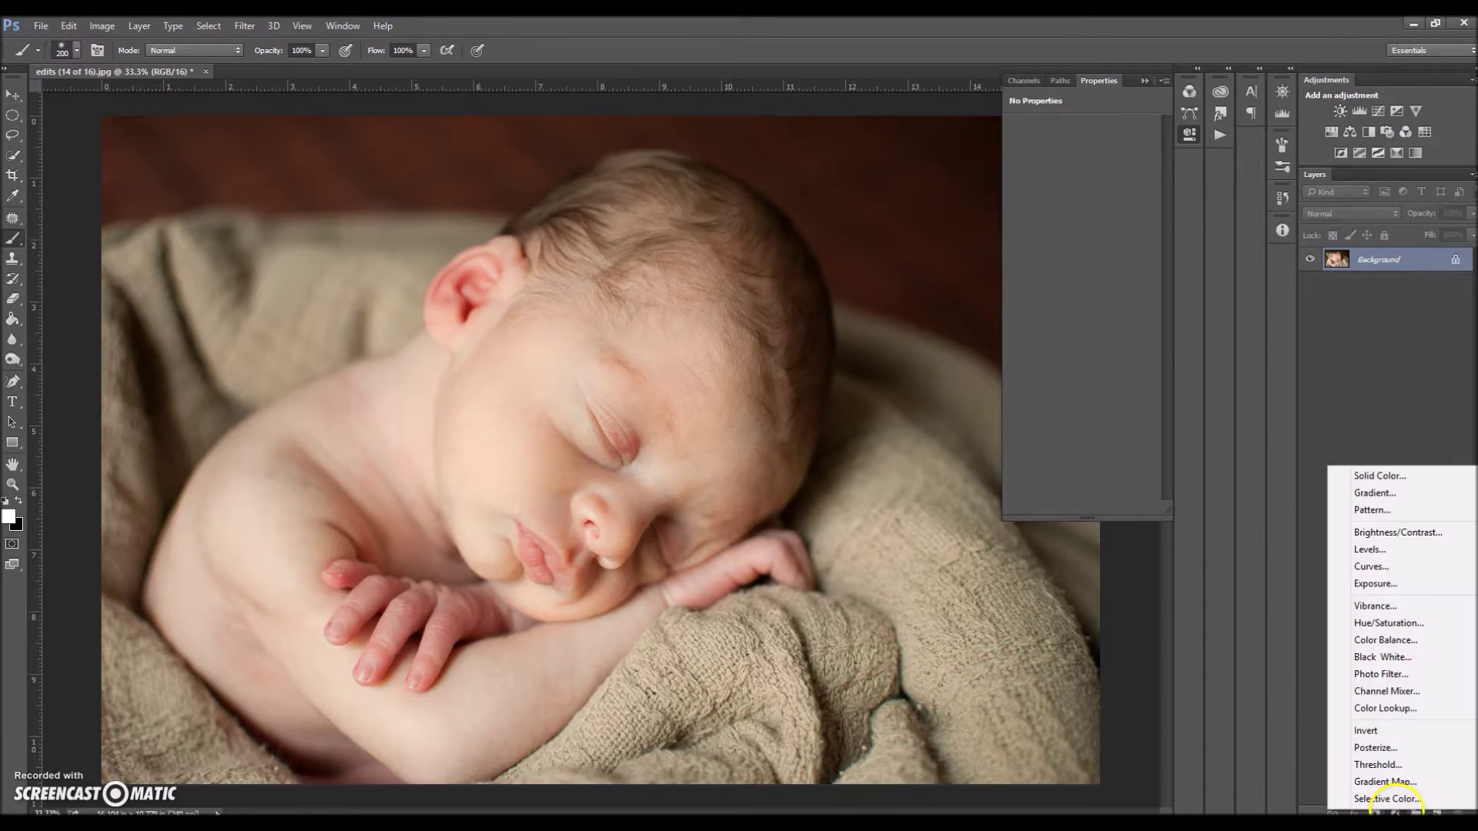
{"action": "left_click", "coordinate": [1385, 799]}
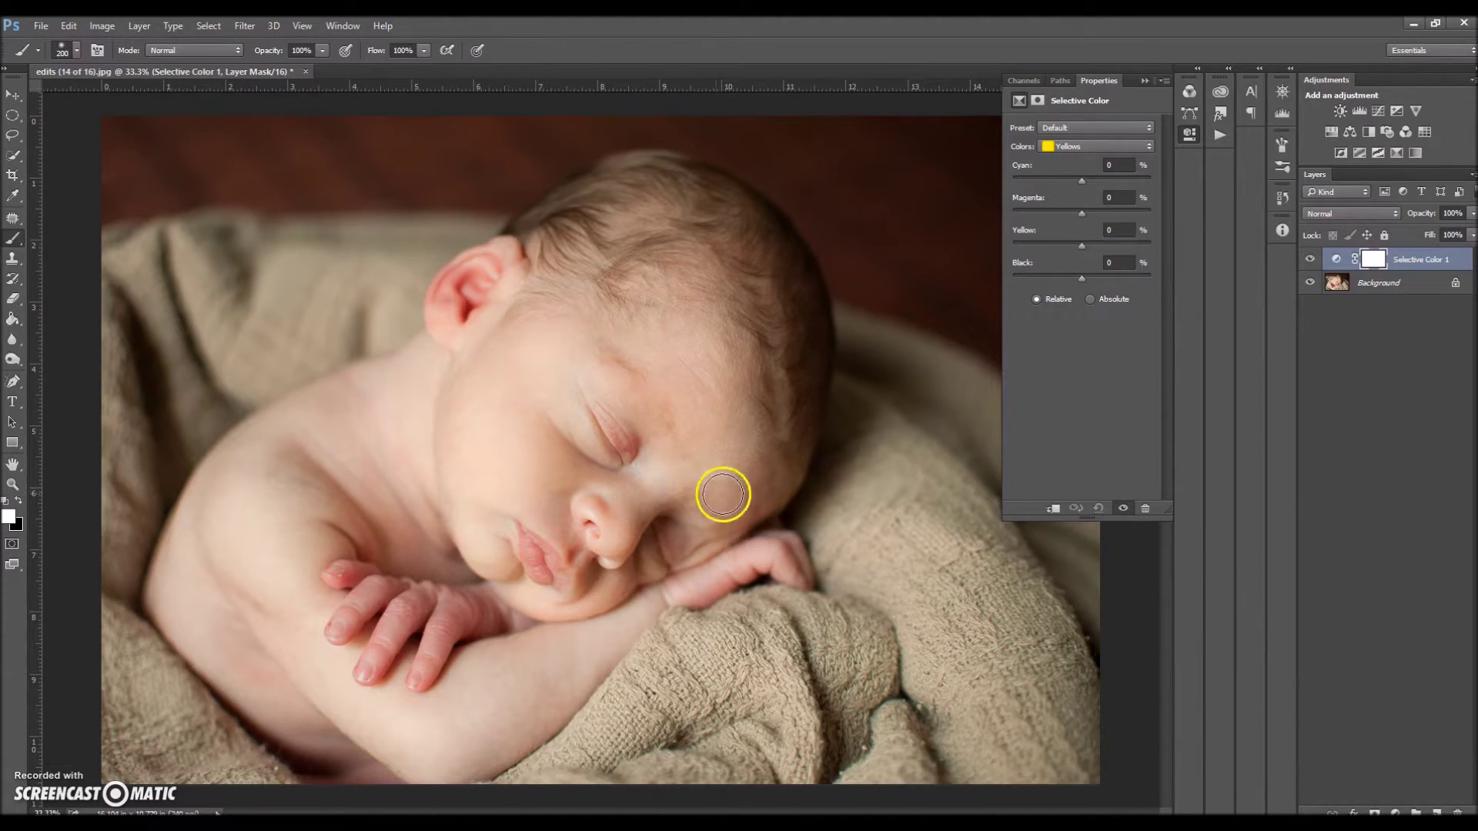
{"action": "left_click", "coordinate": [1132, 147]}
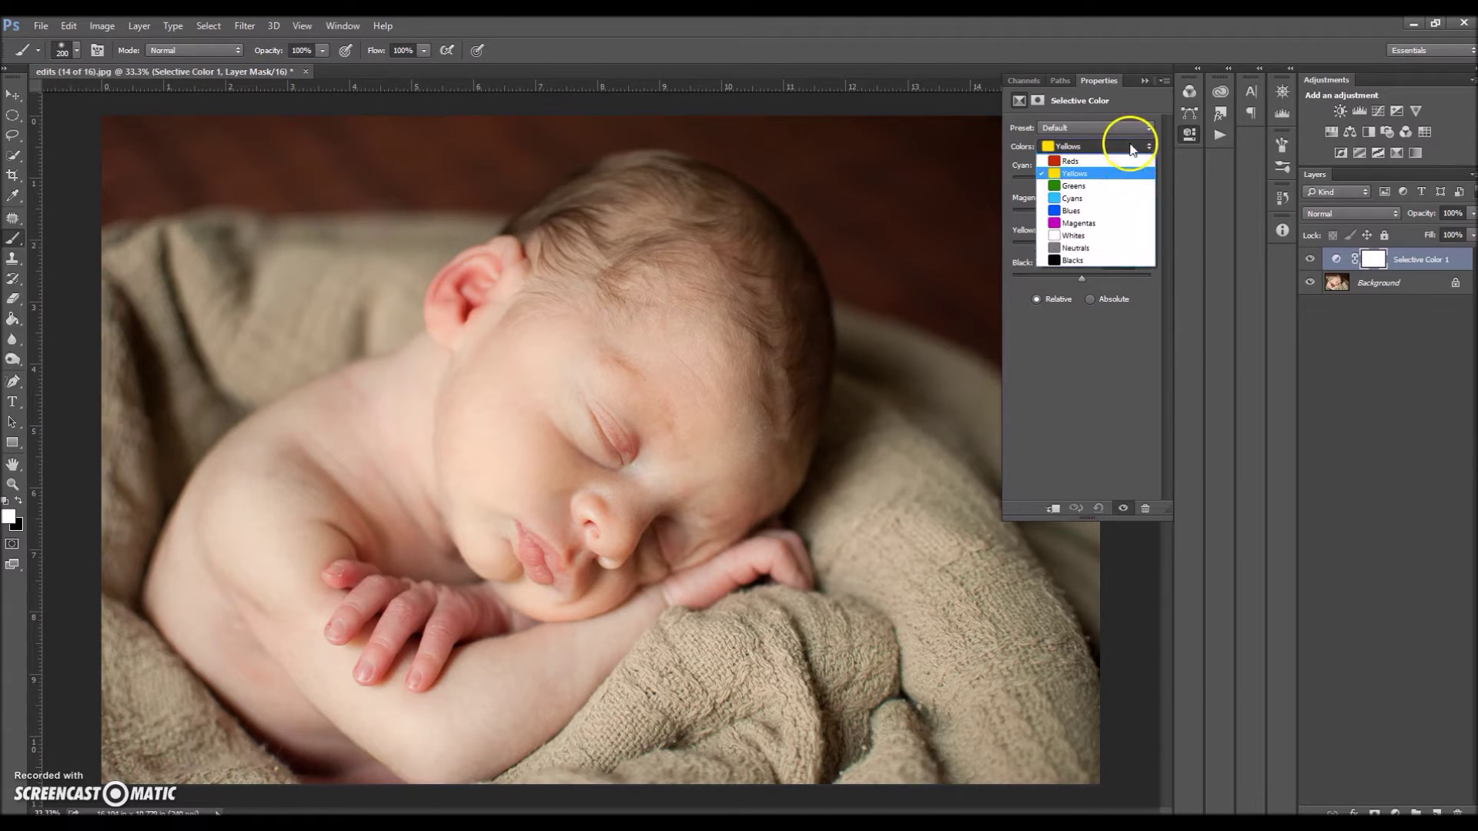
{"action": "left_click", "coordinate": [1128, 162]}
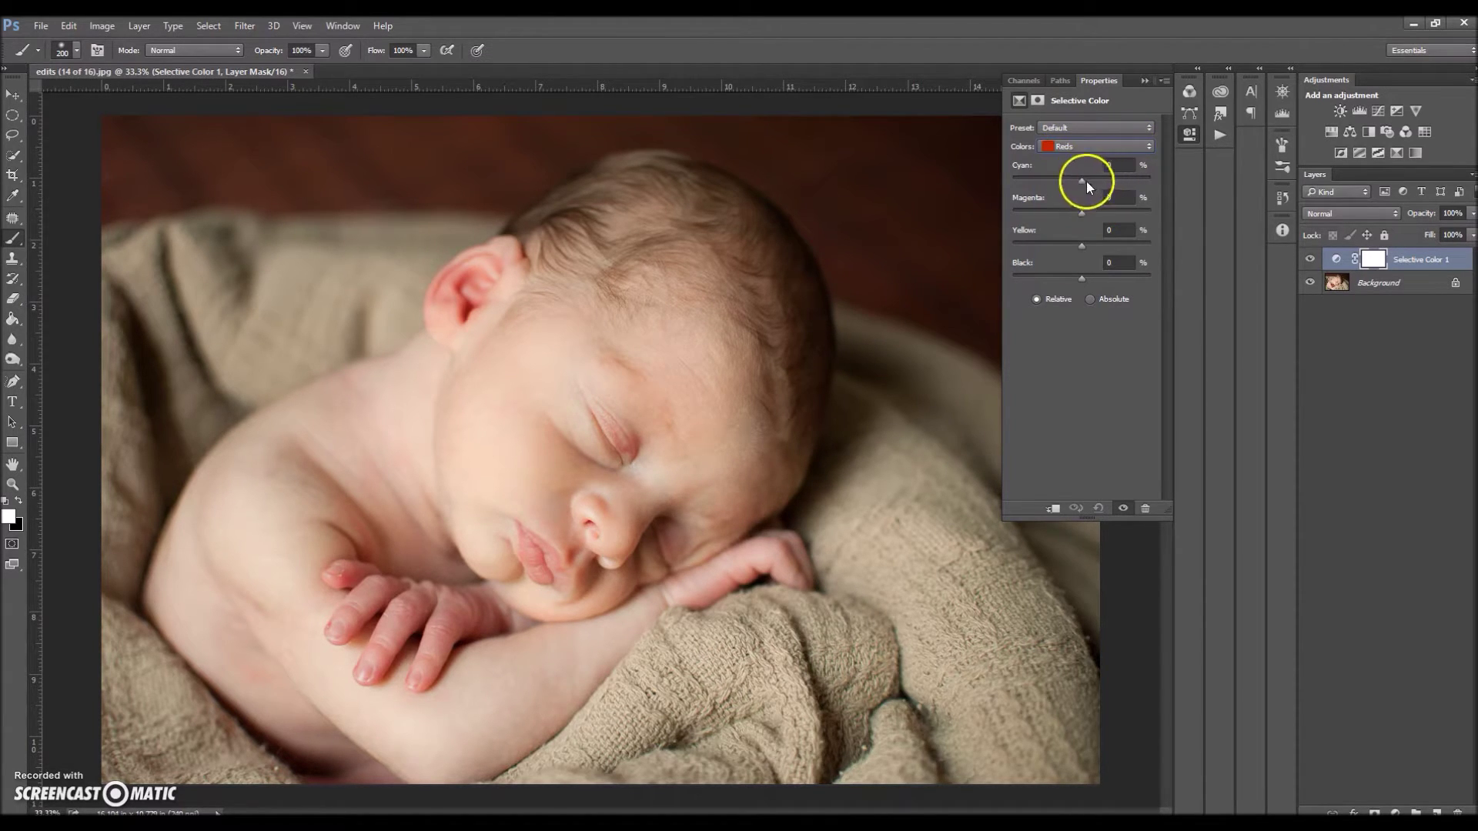
Set the Reds to Cyan -4%, Magenta -24% and Black -42%
{"action": "left_click", "coordinate": [1107, 165]}
{"action": "type", "text": "-4"}
{"action": "left_click", "coordinate": [1120, 197]}
{"action": "type", "text": "-24"}
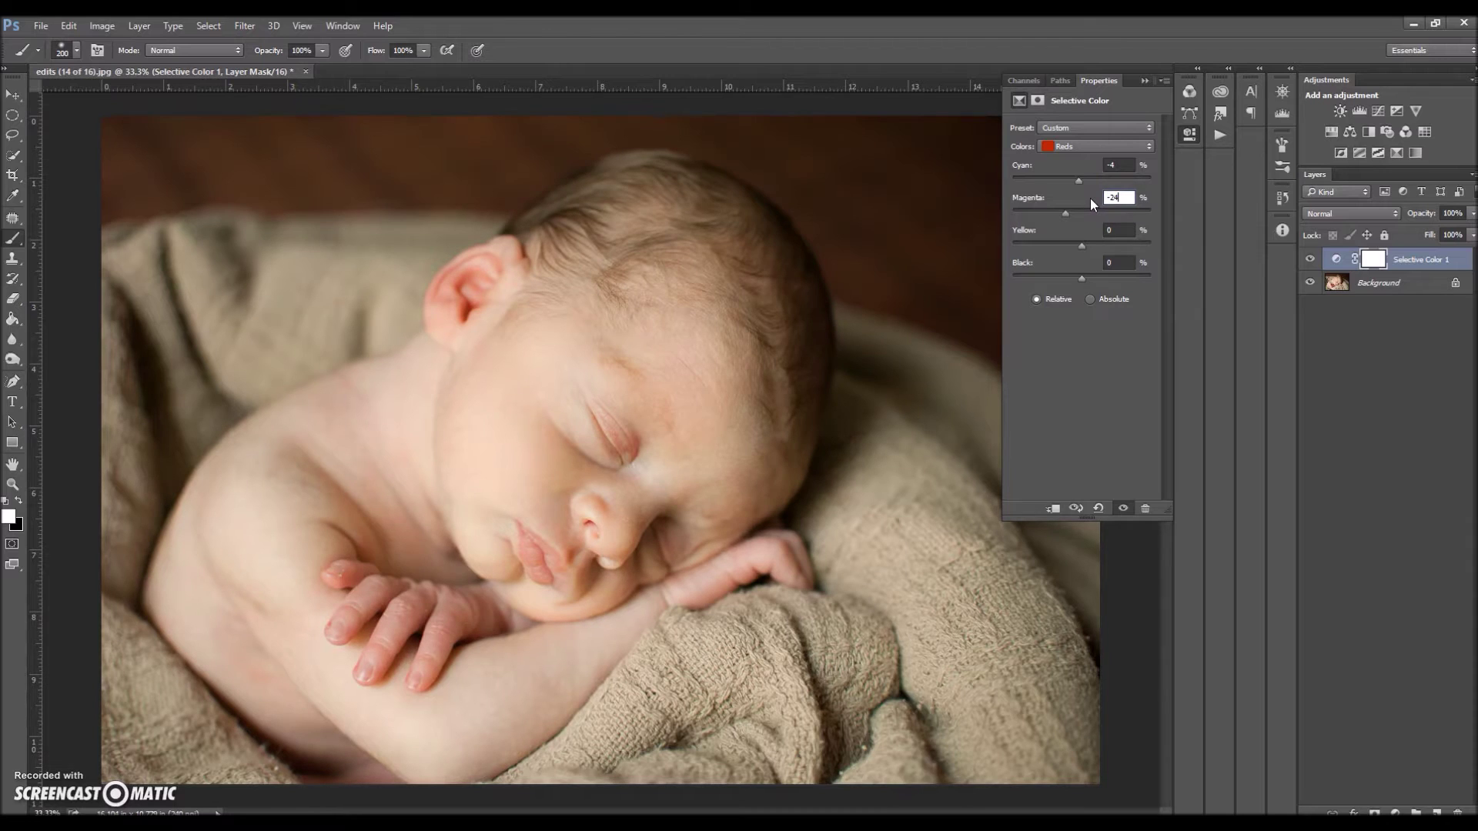
{"action": "left_click", "coordinate": [1109, 214]}
{"action": "left_click", "coordinate": [1124, 231]}
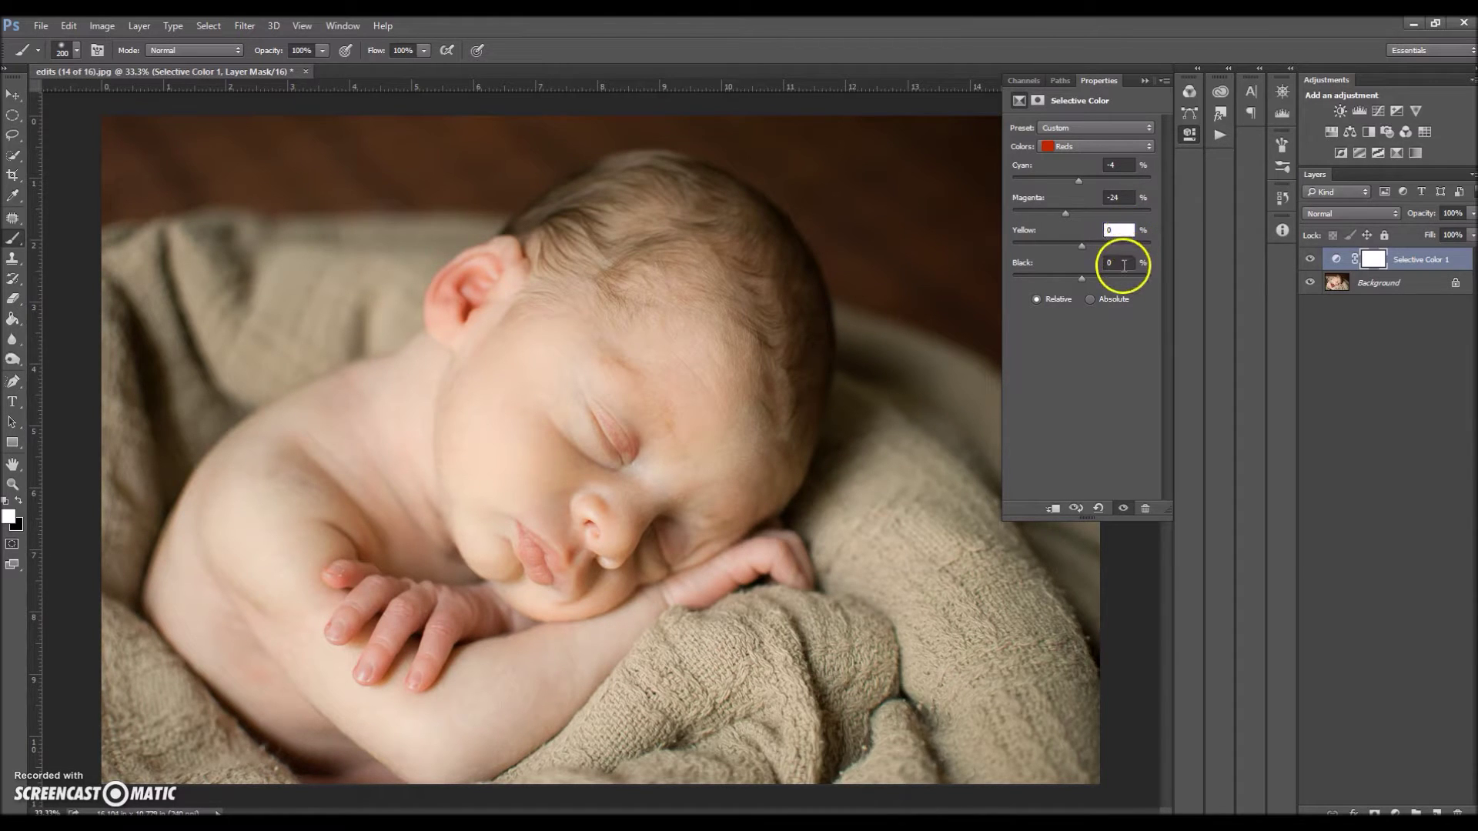
{"action": "left_click", "coordinate": [1124, 266]}
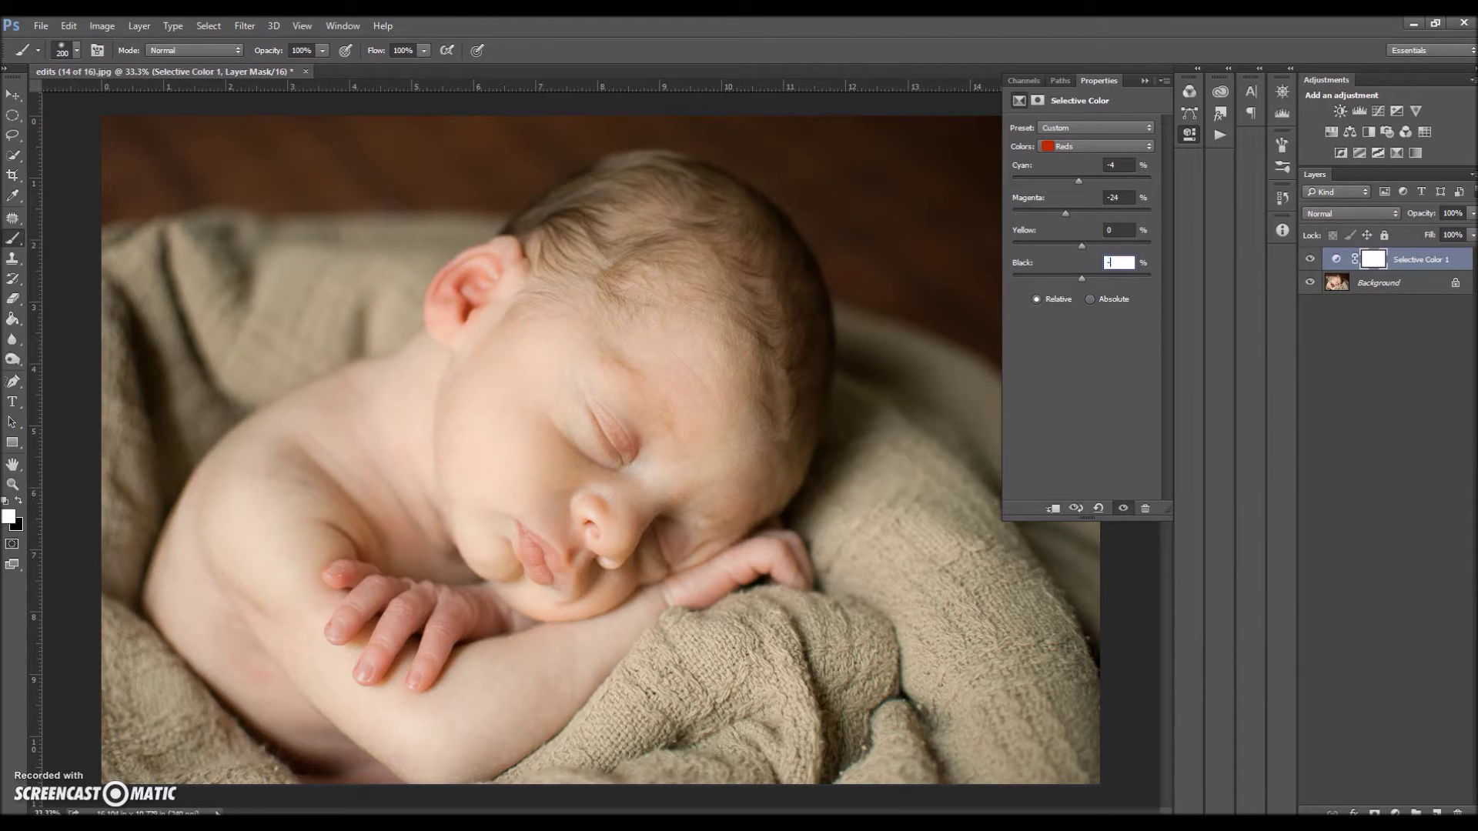
{"action": "type", "text": "-42"}
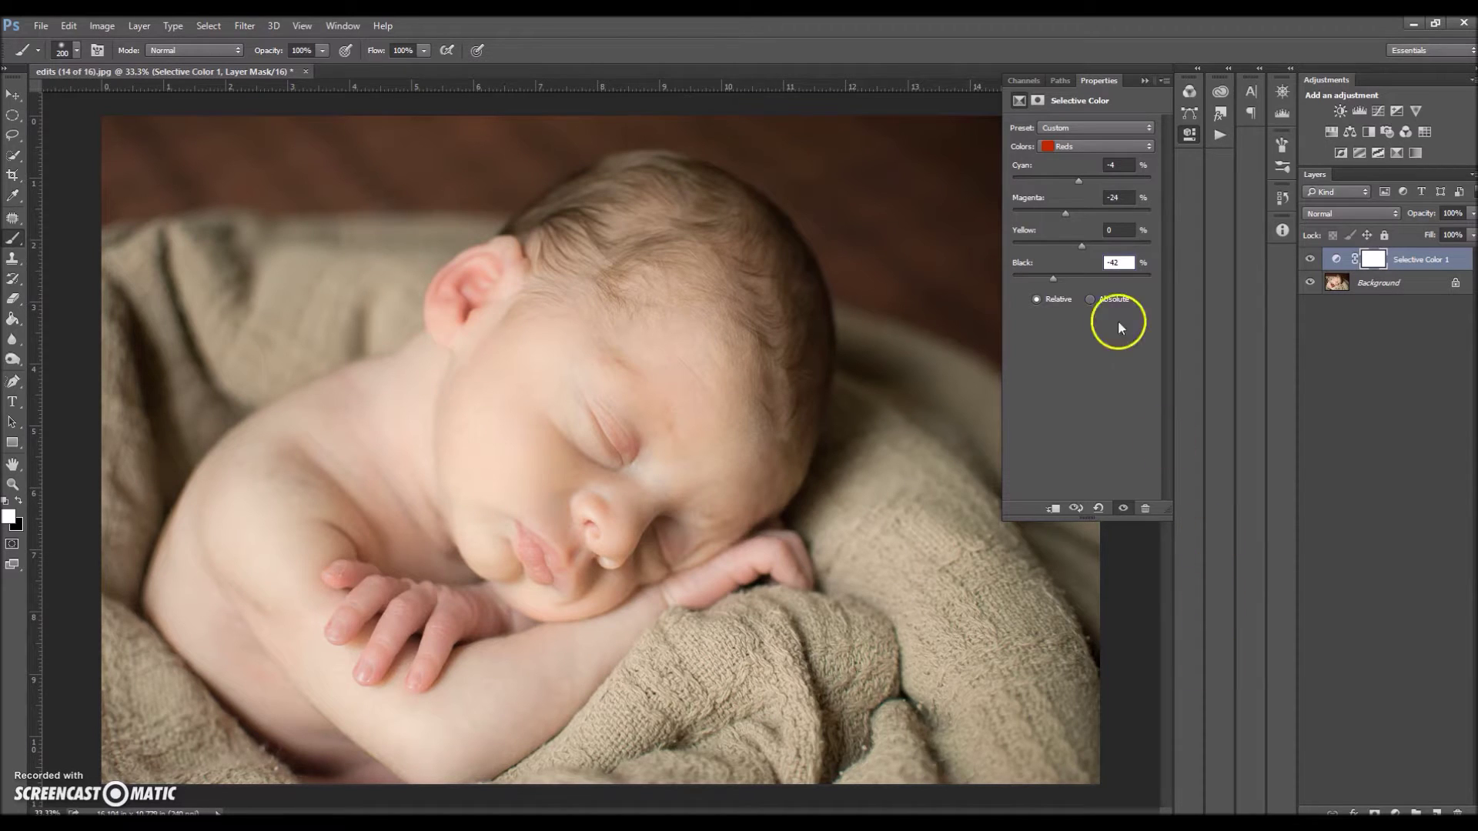
Set the Magentas of the Selective Color adjustment to Magenta -100% and Black 70%
{"action": "left_click", "coordinate": [1060, 147]}
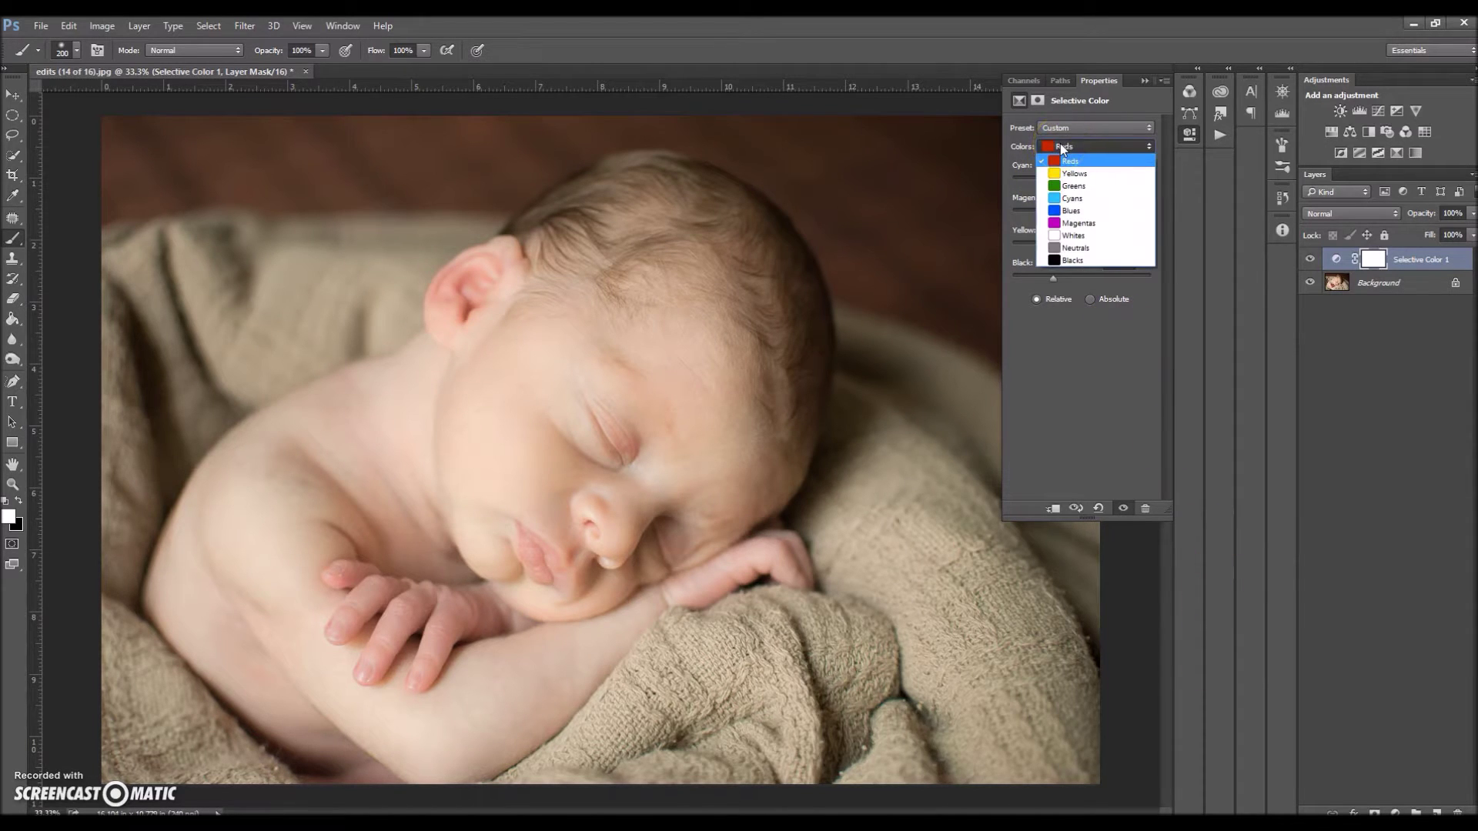
{"action": "left_click", "coordinate": [1086, 227]}
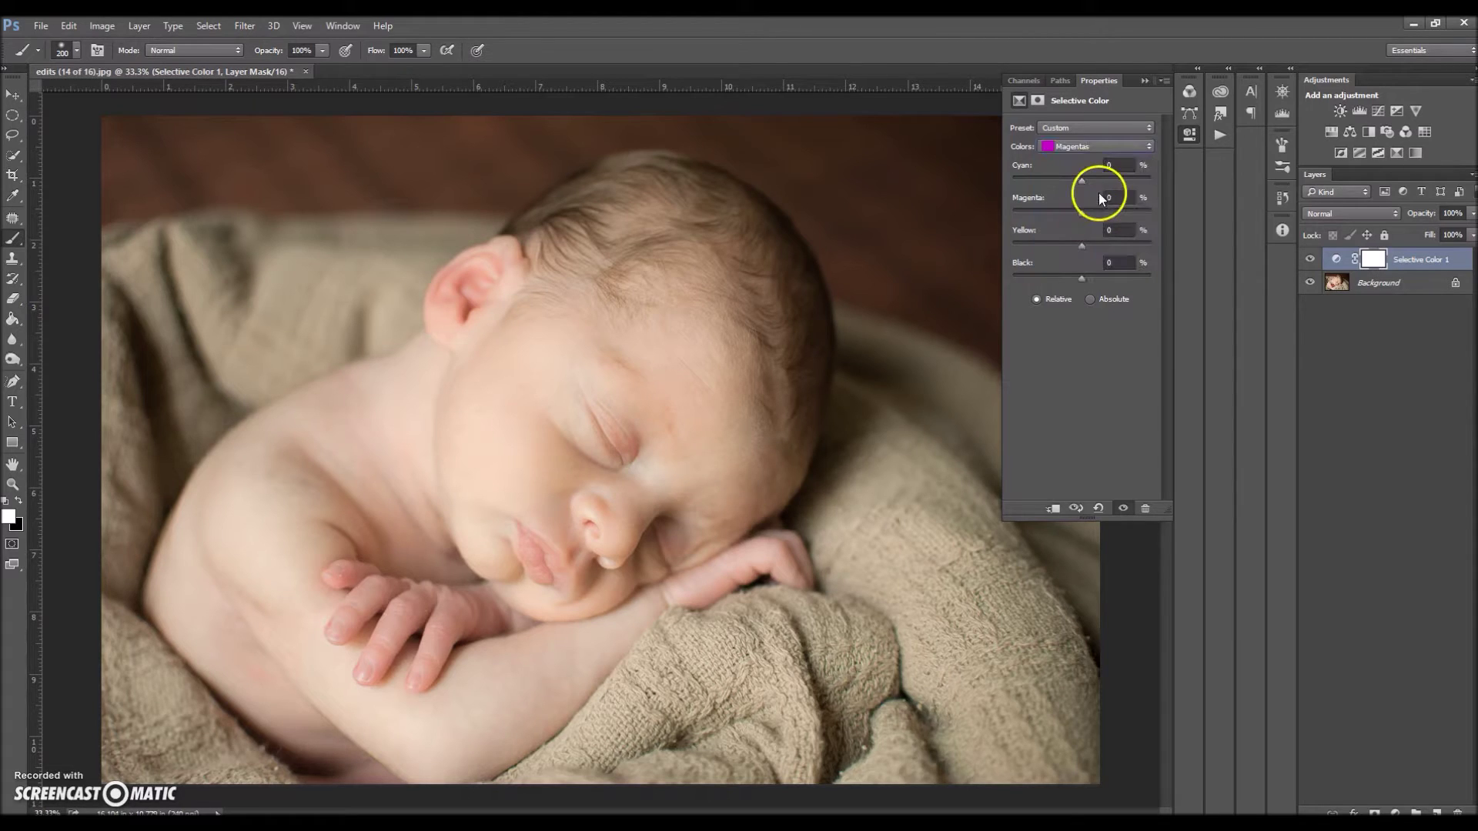
{"action": "left_click", "coordinate": [1120, 234]}
{"action": "left_click", "coordinate": [1107, 264]}
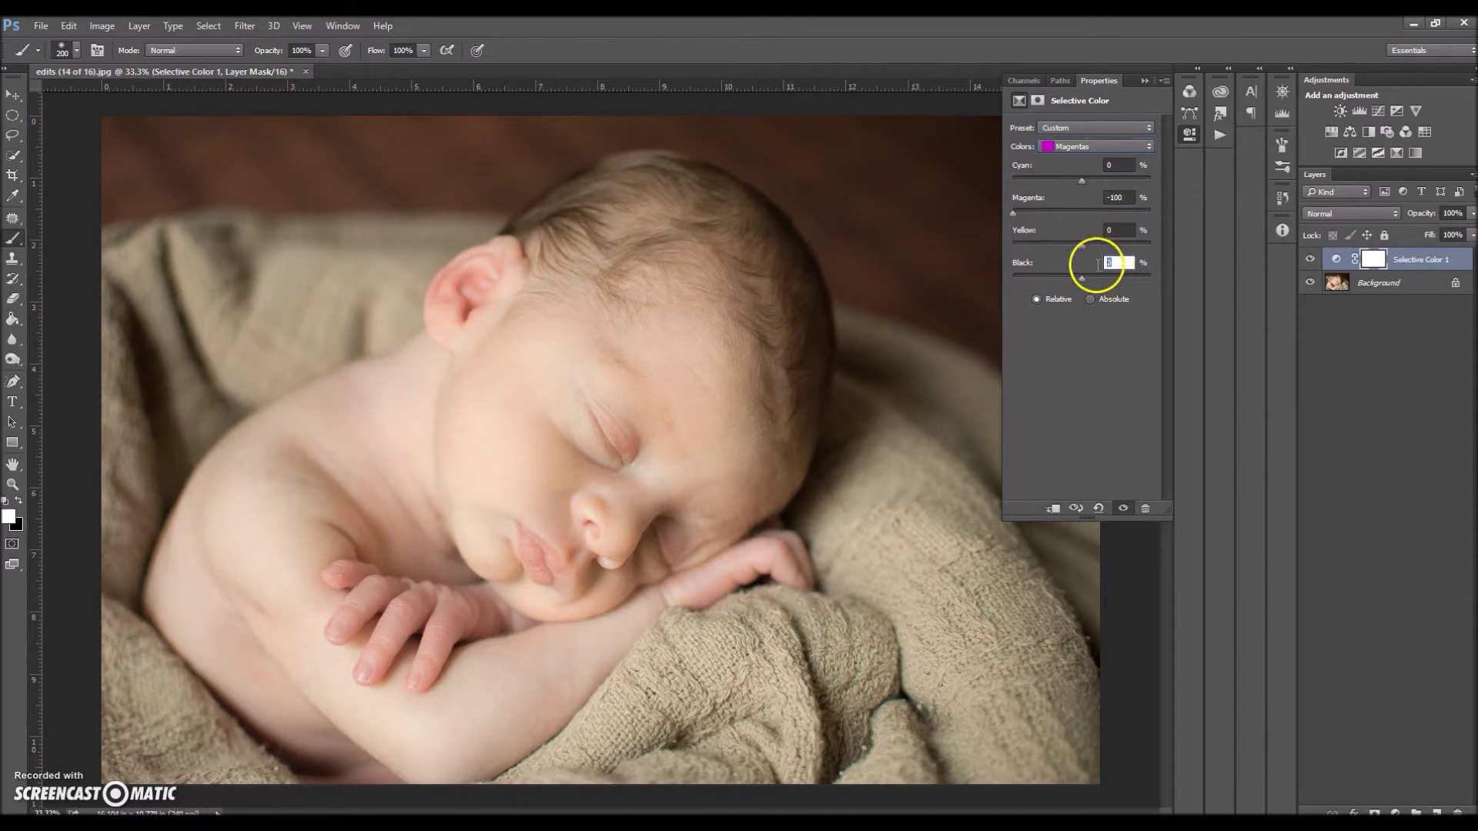
{"action": "type", "text": "70"}
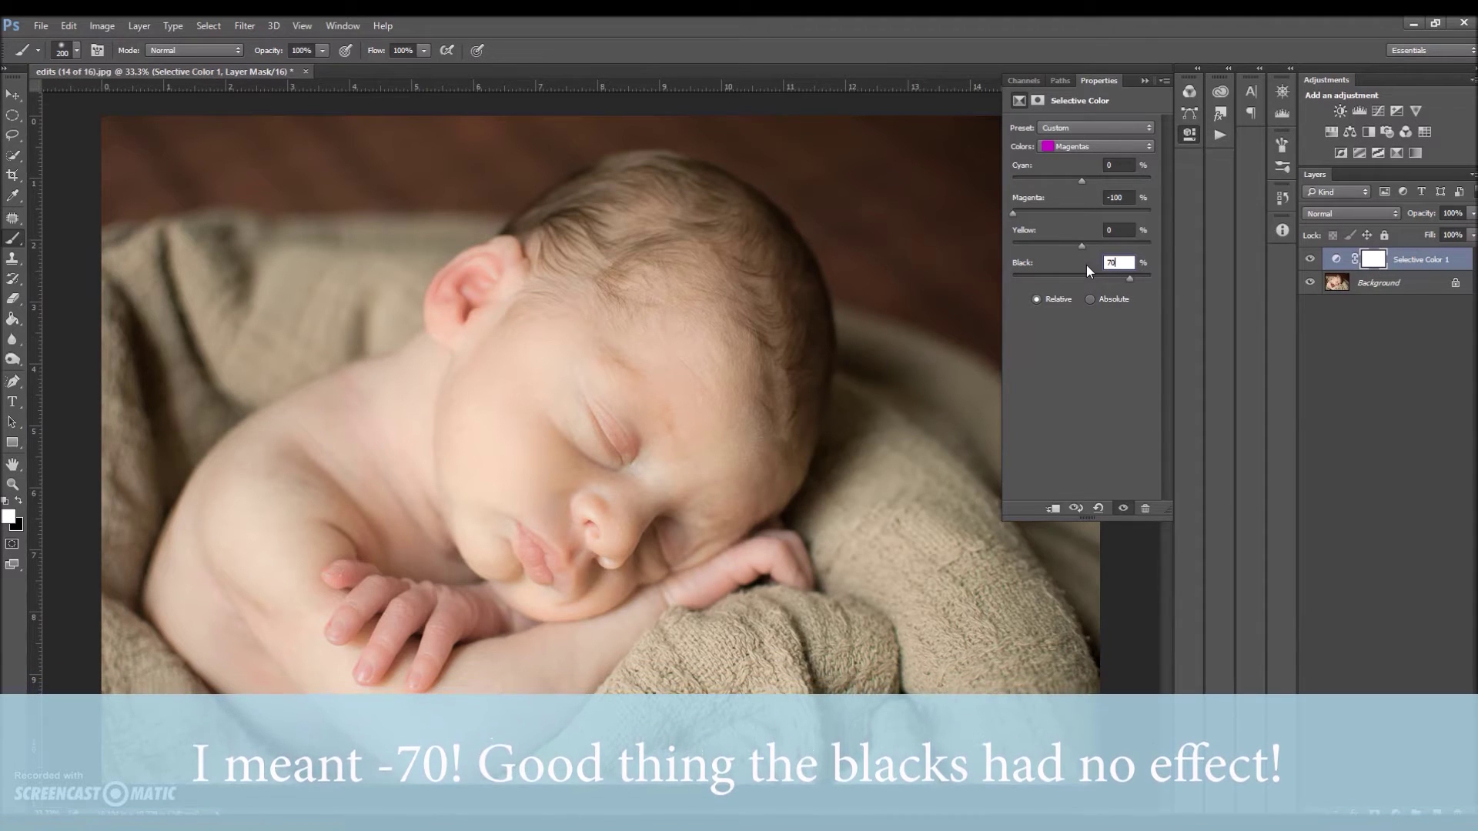
Review the Reds values of the Selective Color adjustment and collapse its properties
{"action": "left_click", "coordinate": [1119, 146]}
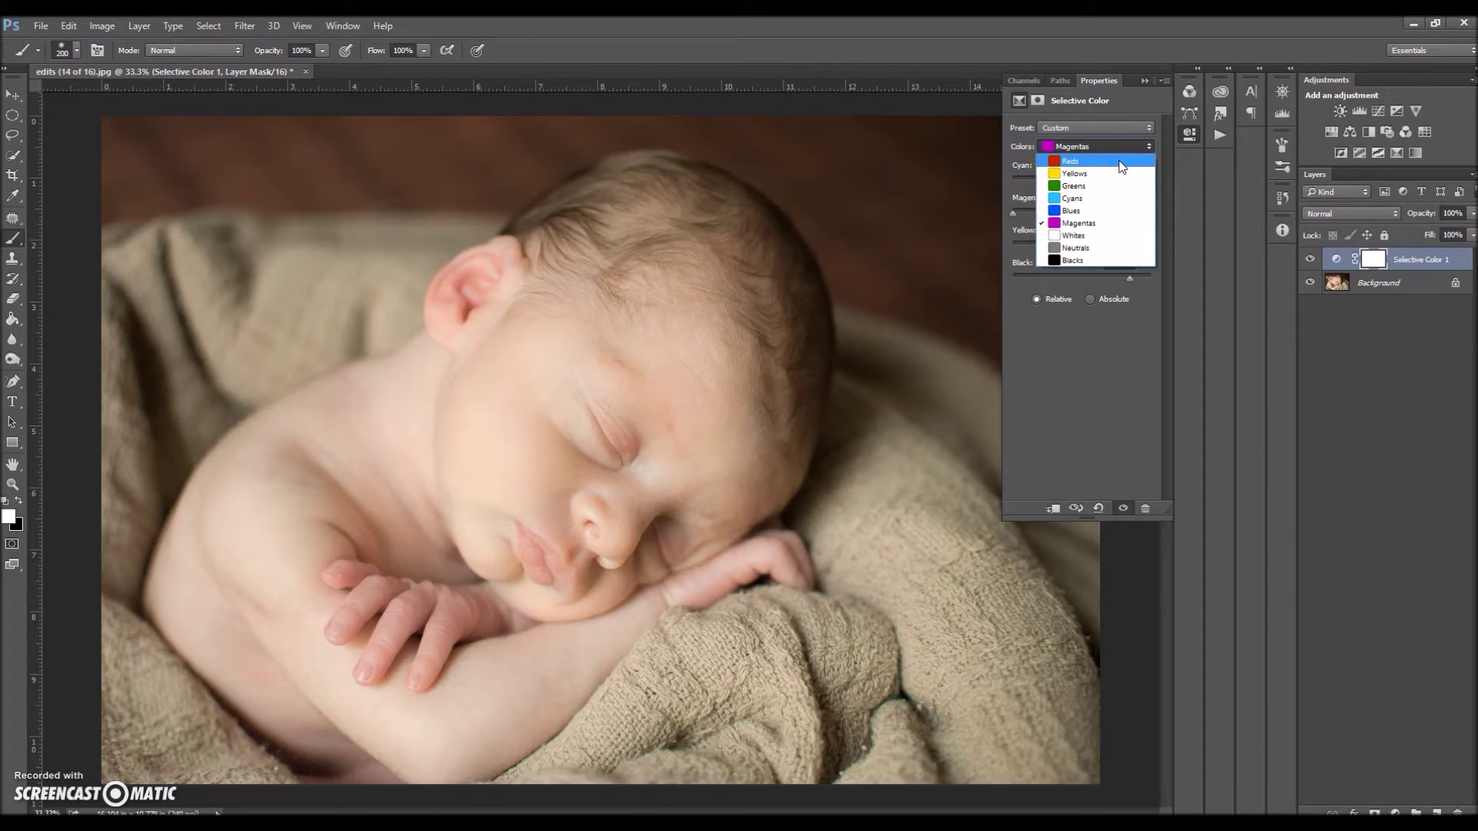
{"action": "left_click", "coordinate": [1121, 166]}
{"action": "left_click", "coordinate": [1134, 197]}
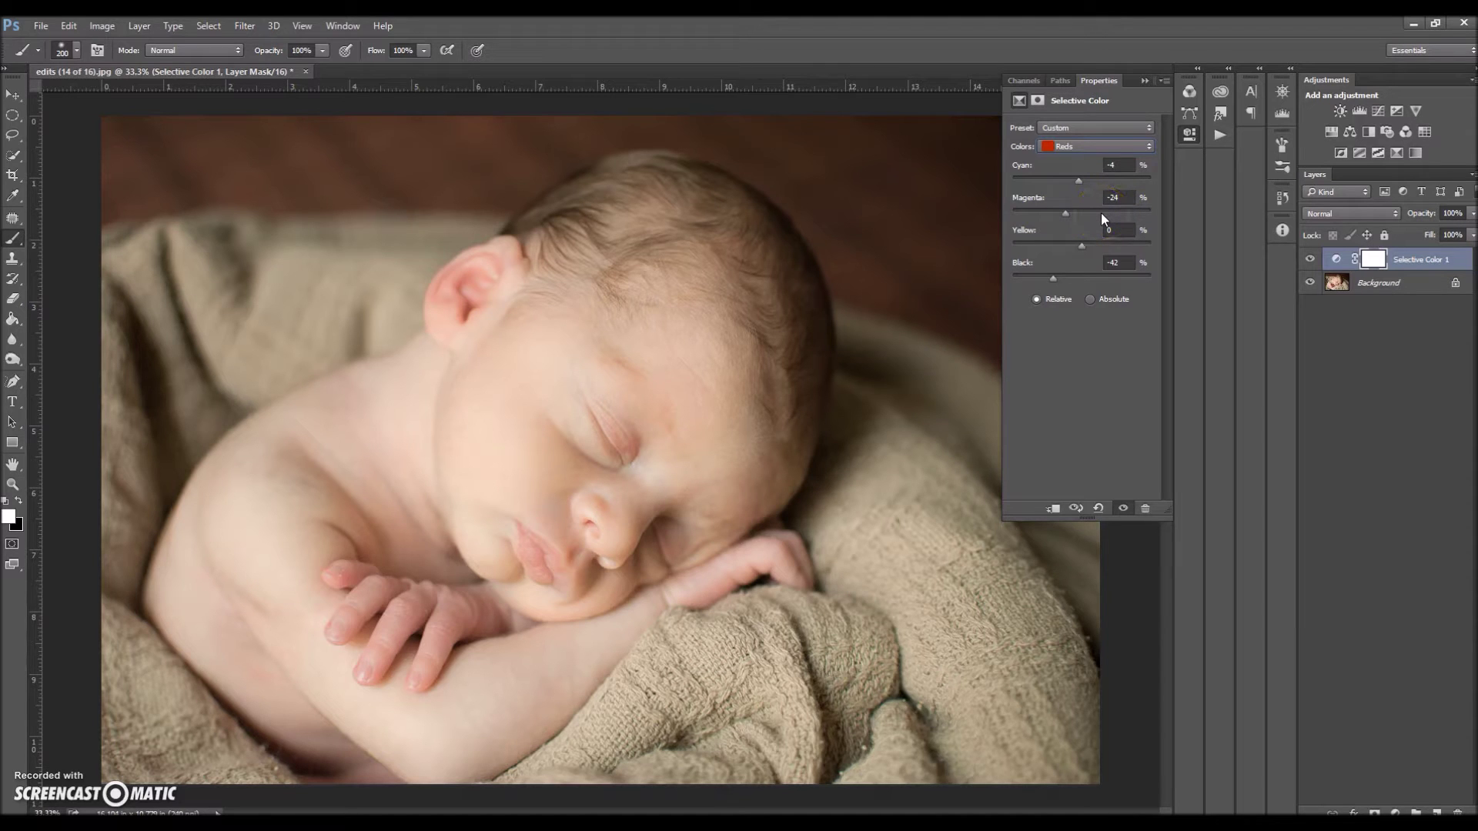
{"action": "left_click", "coordinate": [1087, 224]}
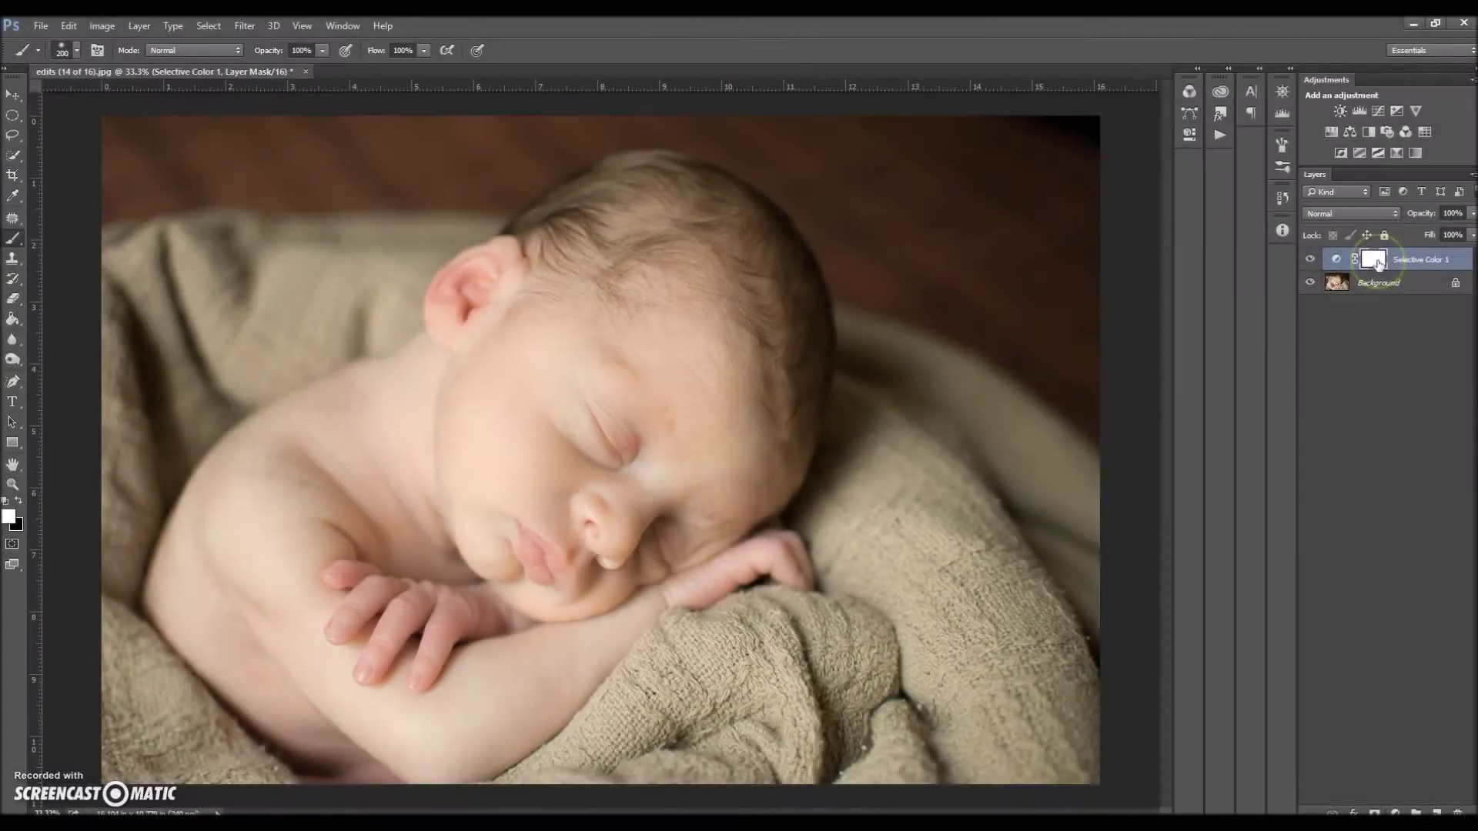
Invert the Selective Color 1 layer mask to black so the correction is hidden
{"action": "left_click", "coordinate": [1377, 261]}
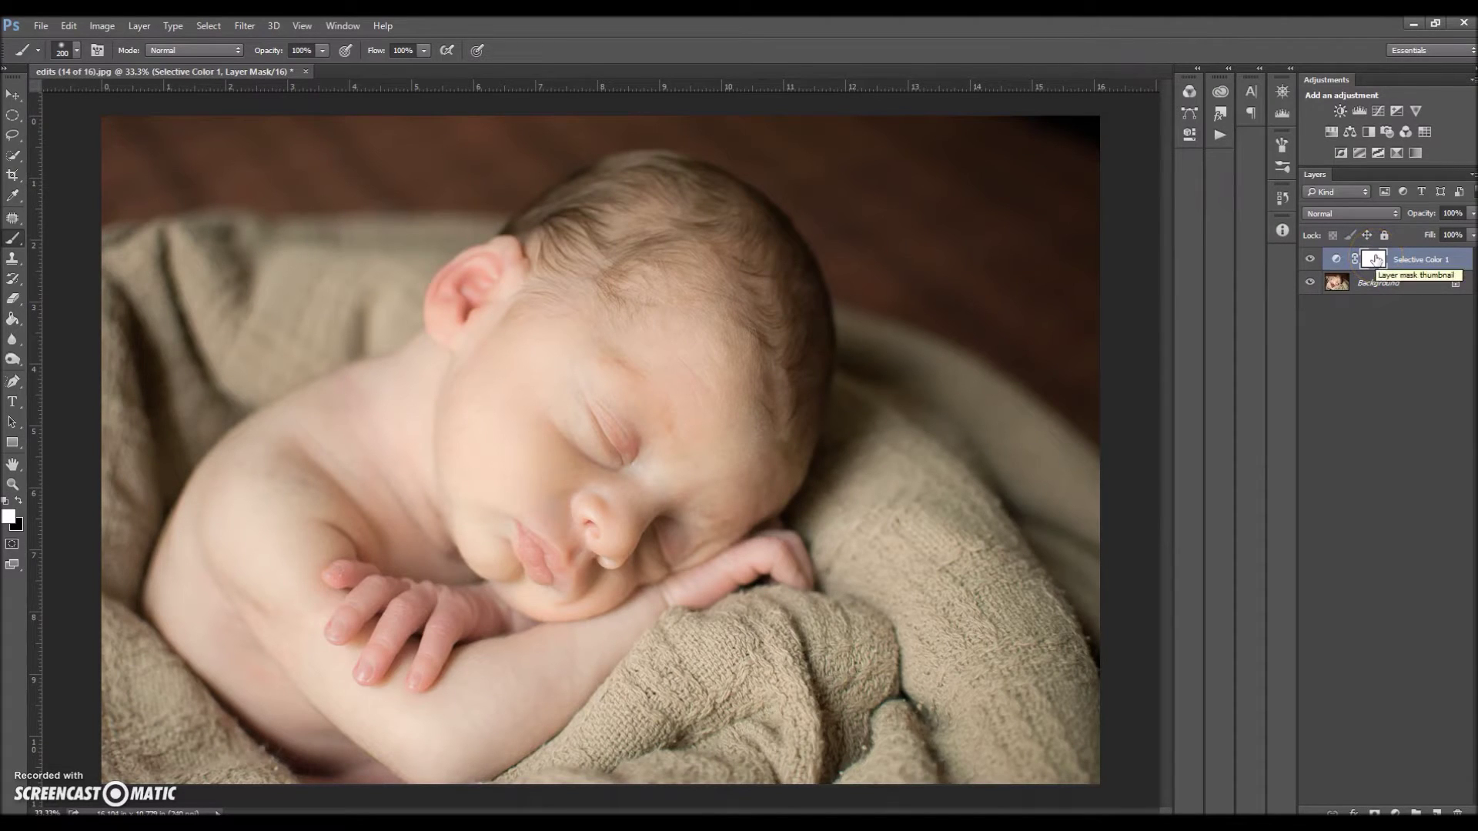
{"action": "left_click", "coordinate": [1377, 261]}
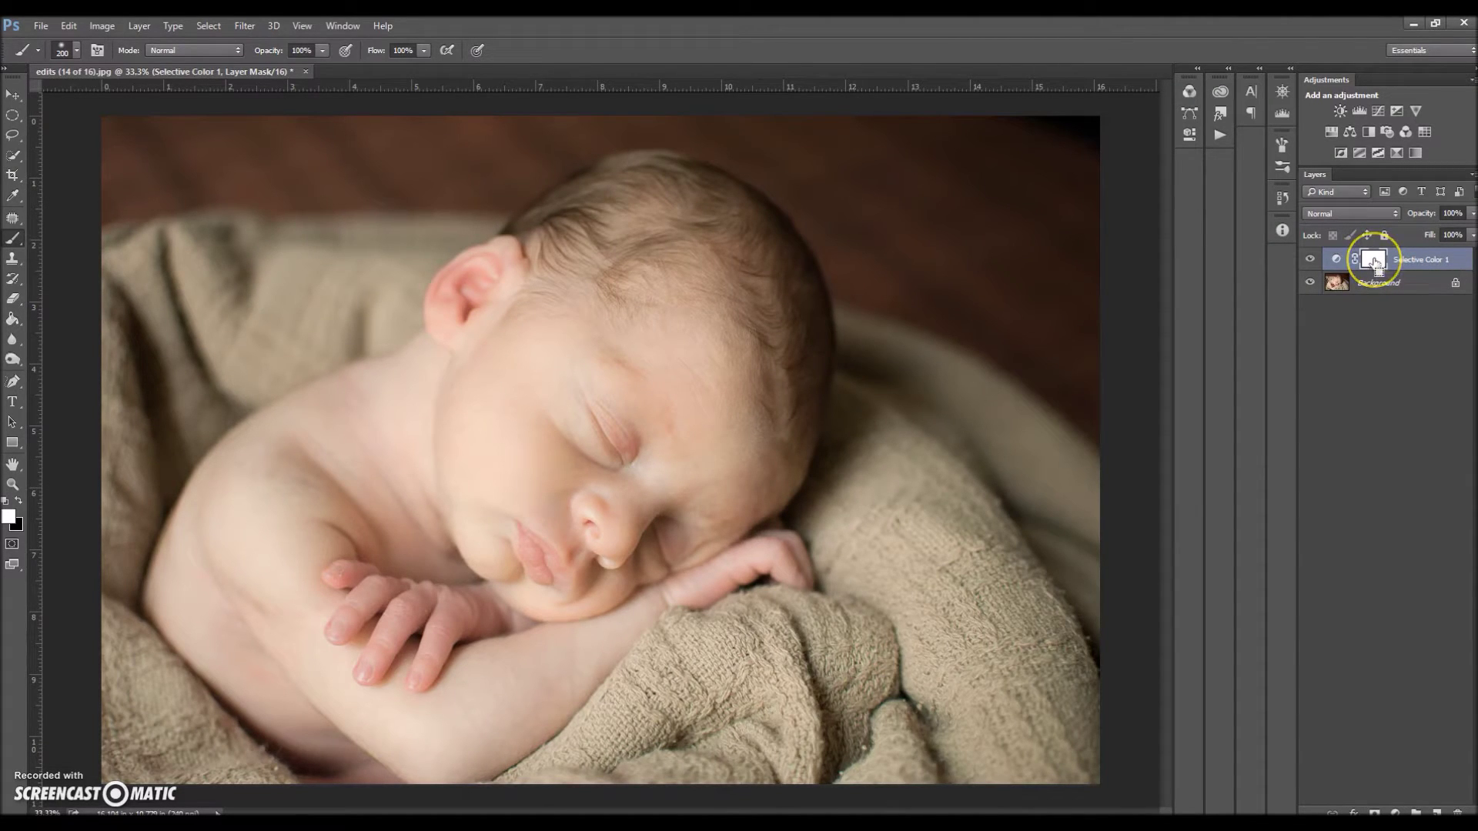
{"action": "key", "text": "ctrl+i"}
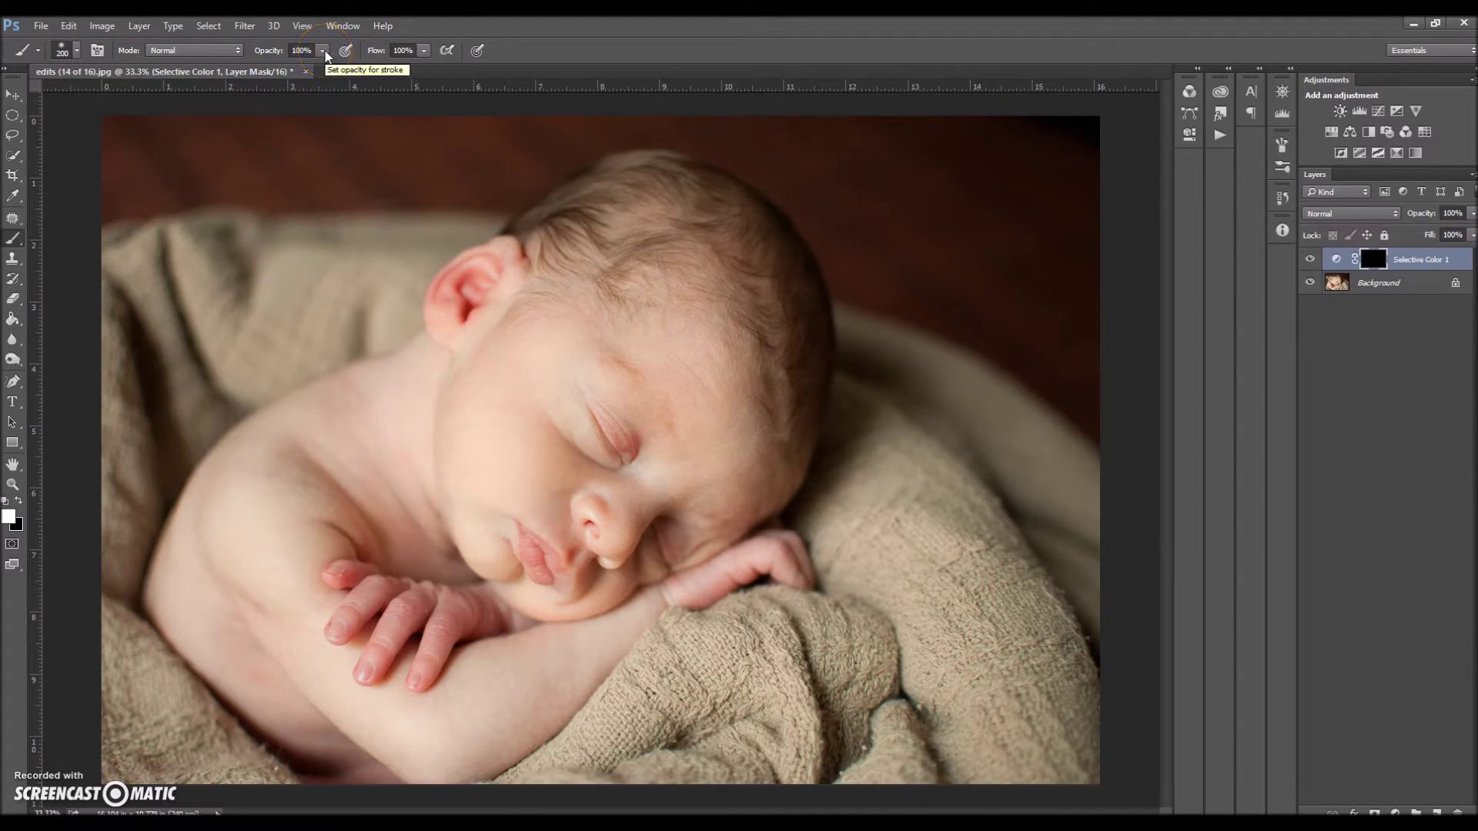
Paint over the red eyelid on the mask with a soft white 50 px brush at 100% opacity
{"action": "left_click", "coordinate": [77, 50]}
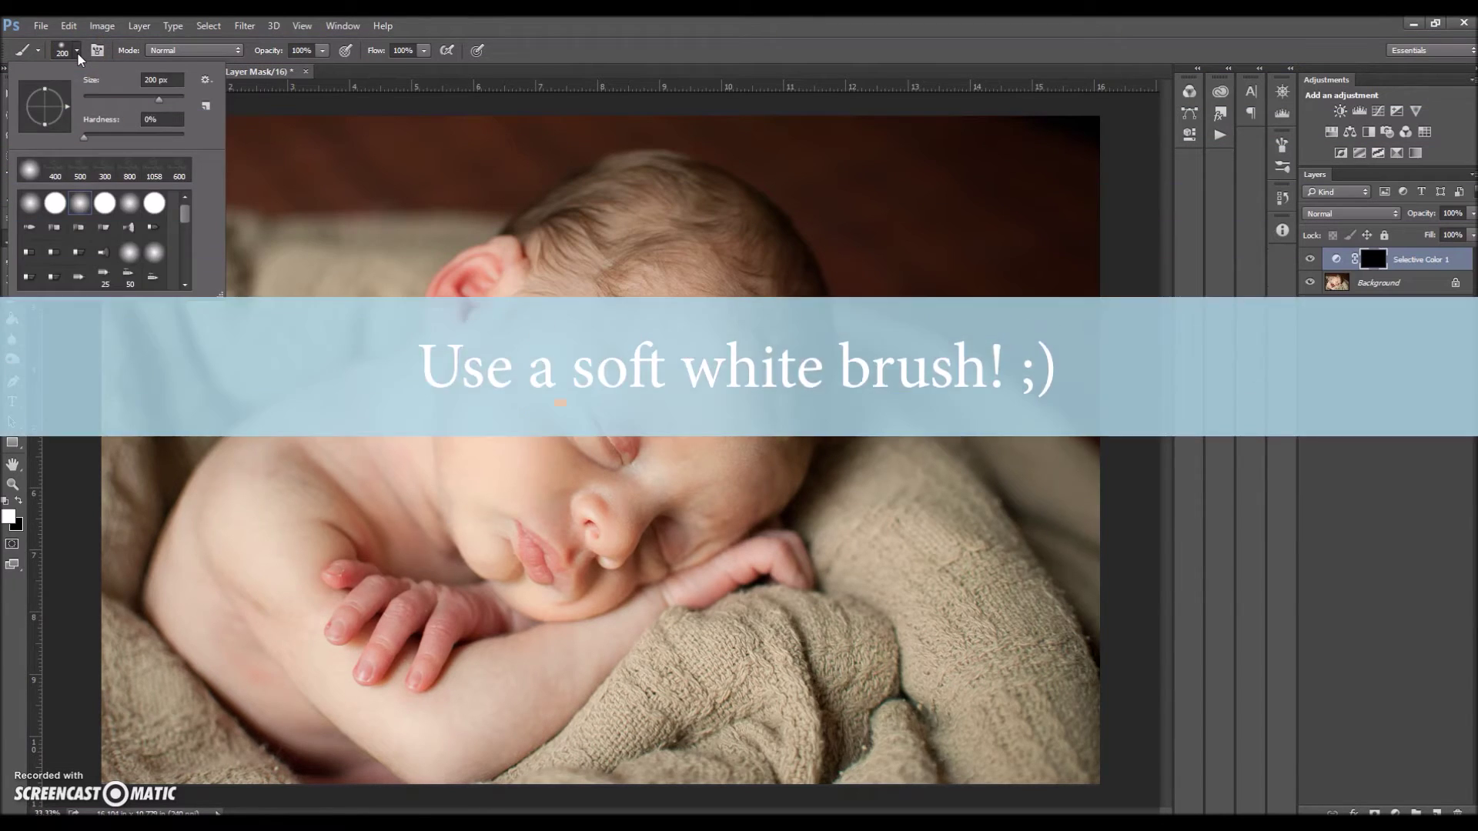
{"action": "left_click", "coordinate": [536, 310]}
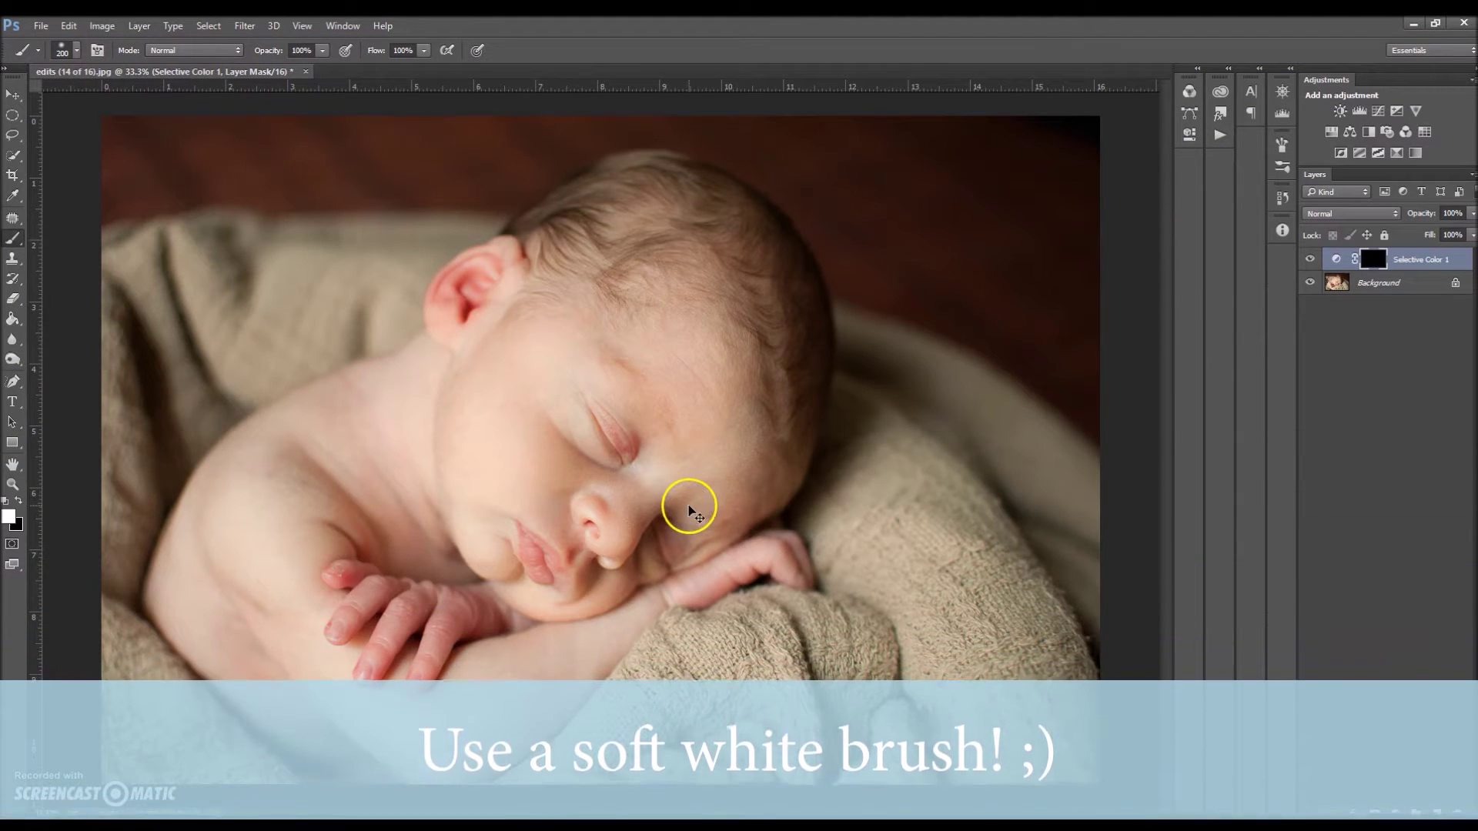
{"action": "key", "text": "ctrl+plus"}
{"action": "key", "text": "ctrl+plus"}
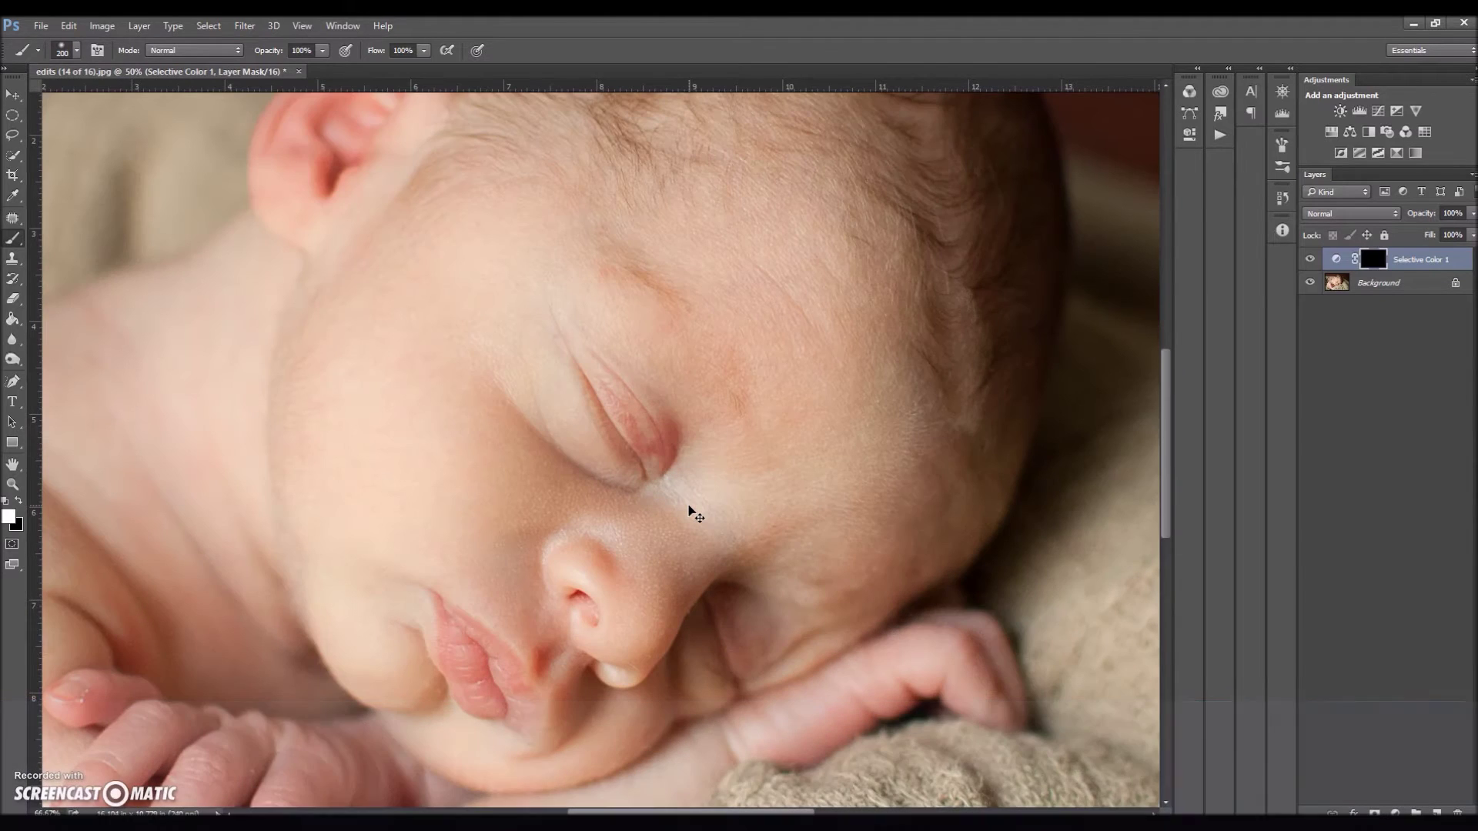
{"action": "key", "text": "bracketleft"}
{"action": "key", "text": "bracketleft"}
{"action": "key", "text": "bracketleft"}
{"action": "key", "text": "bracketleft"}
{"action": "key", "text": "bracketleft"}
{"action": "key", "text": "bracketleft"}
{"action": "key", "text": "bracketleft"}
{"action": "key", "text": "bracketleft"}
{"action": "key", "text": "bracketleft"}
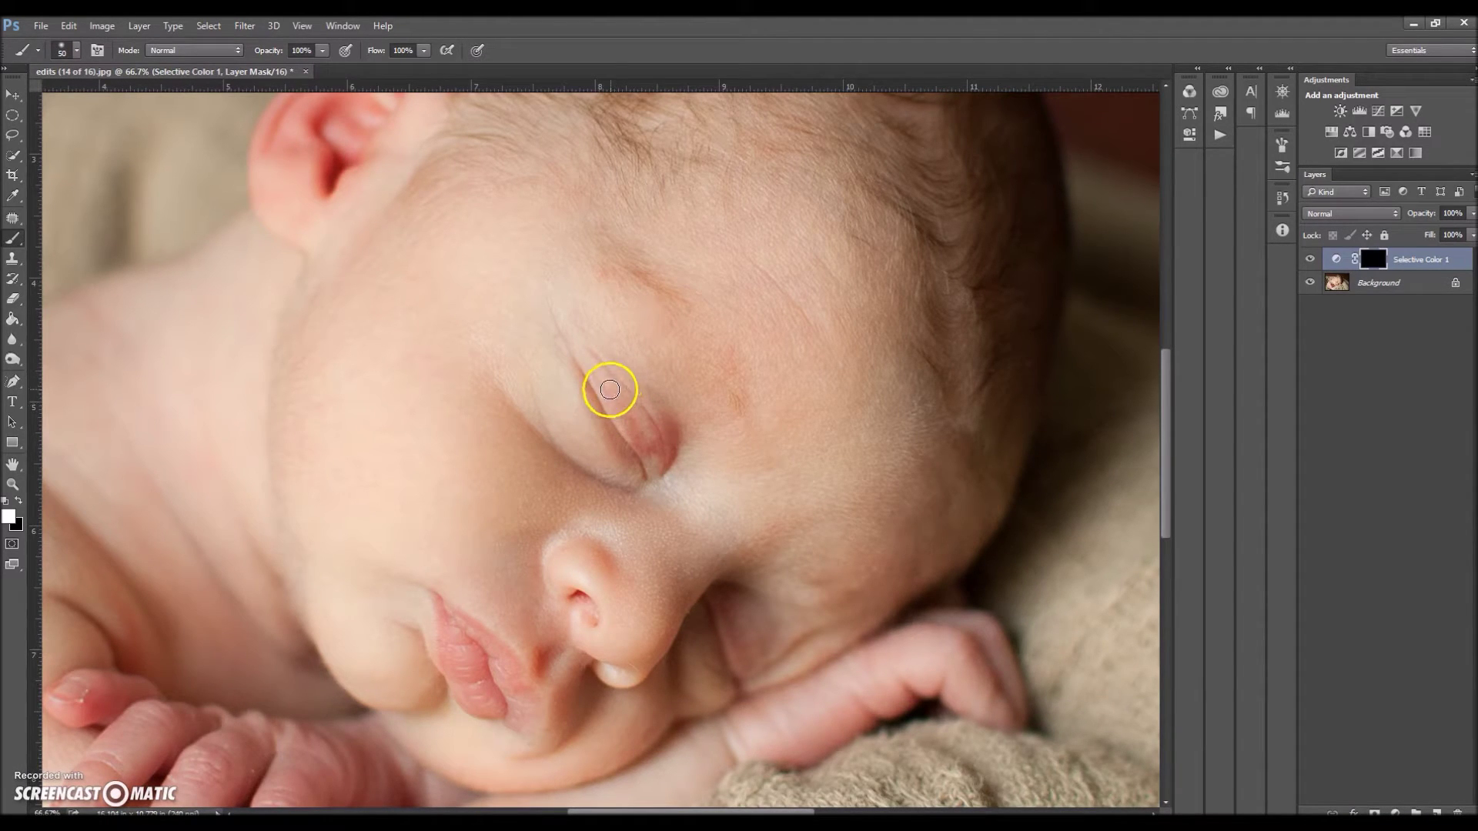
{"action": "mouse_move", "coordinate": [610, 391]}
{"action": "left_mouse_down"}
{"action": "mouse_move", "coordinate": [645, 447]}
{"action": "mouse_move", "coordinate": [621, 409]}
{"action": "mouse_move", "coordinate": [732, 489]}
{"action": "mouse_move", "coordinate": [656, 445]}
{"action": "mouse_move", "coordinate": [669, 429]}
{"action": "mouse_move", "coordinate": [654, 426]}
{"action": "left_mouse_up"}
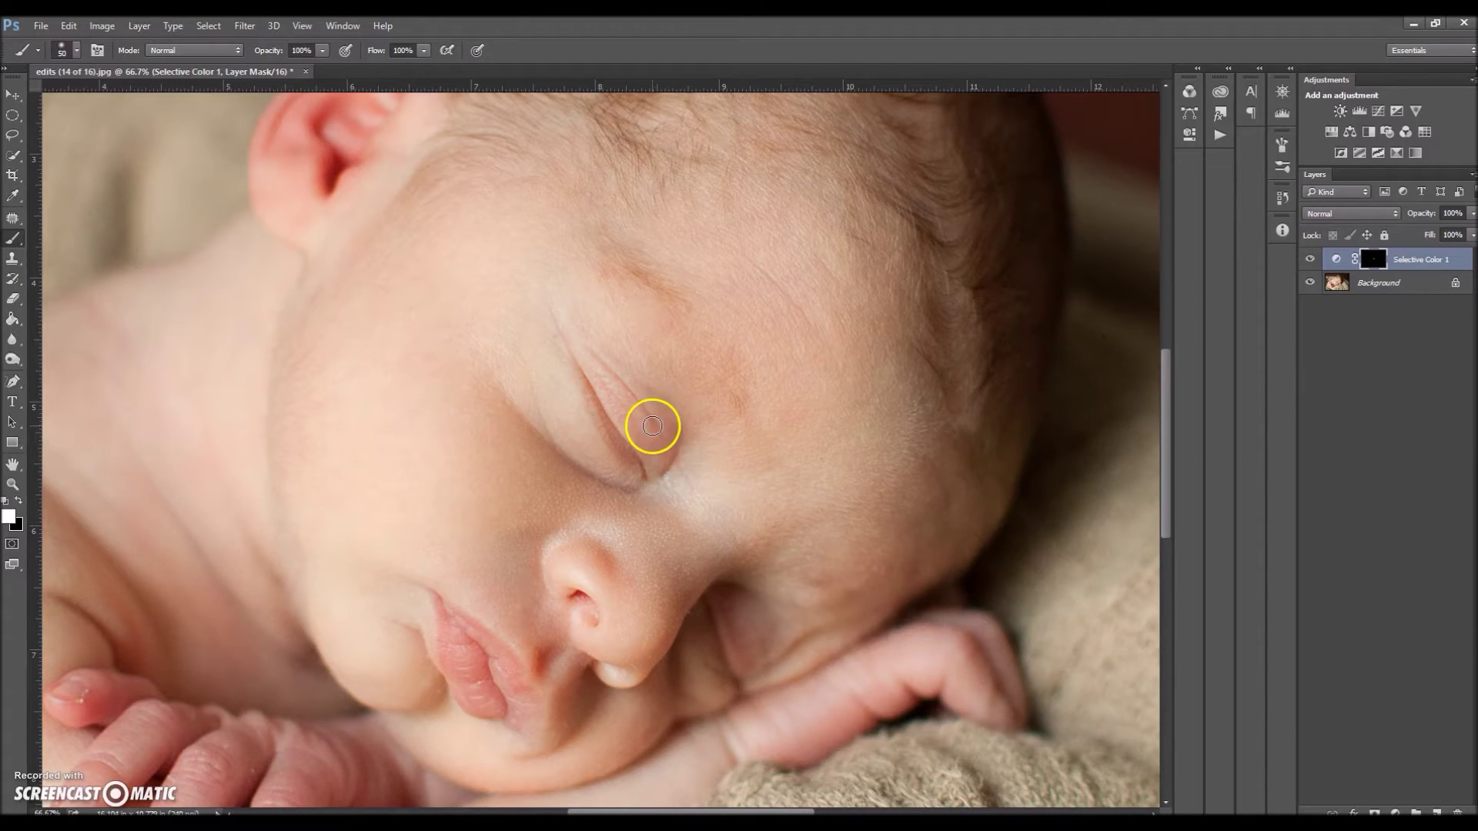
Reduce the brush size to 35 px and set the brush opacity to 65%
{"action": "key", "text": "bracketleft"}
{"action": "key", "text": "bracketleft"}
{"action": "key", "text": "bracketleft"}
{"action": "mouse_move", "coordinate": [648, 523]}
{"action": "left_mouse_down"}
{"action": "mouse_move", "coordinate": [722, 355]}
{"action": "mouse_move", "coordinate": [789, 277]}
{"action": "mouse_move", "coordinate": [814, 298]}
{"action": "left_mouse_up"}
{"action": "left_click", "coordinate": [321, 51]}
{"action": "left_click_drag", "start_coordinate": [311, 51], "coordinate": [285, 52]}
{"action": "type", "text": "65"}
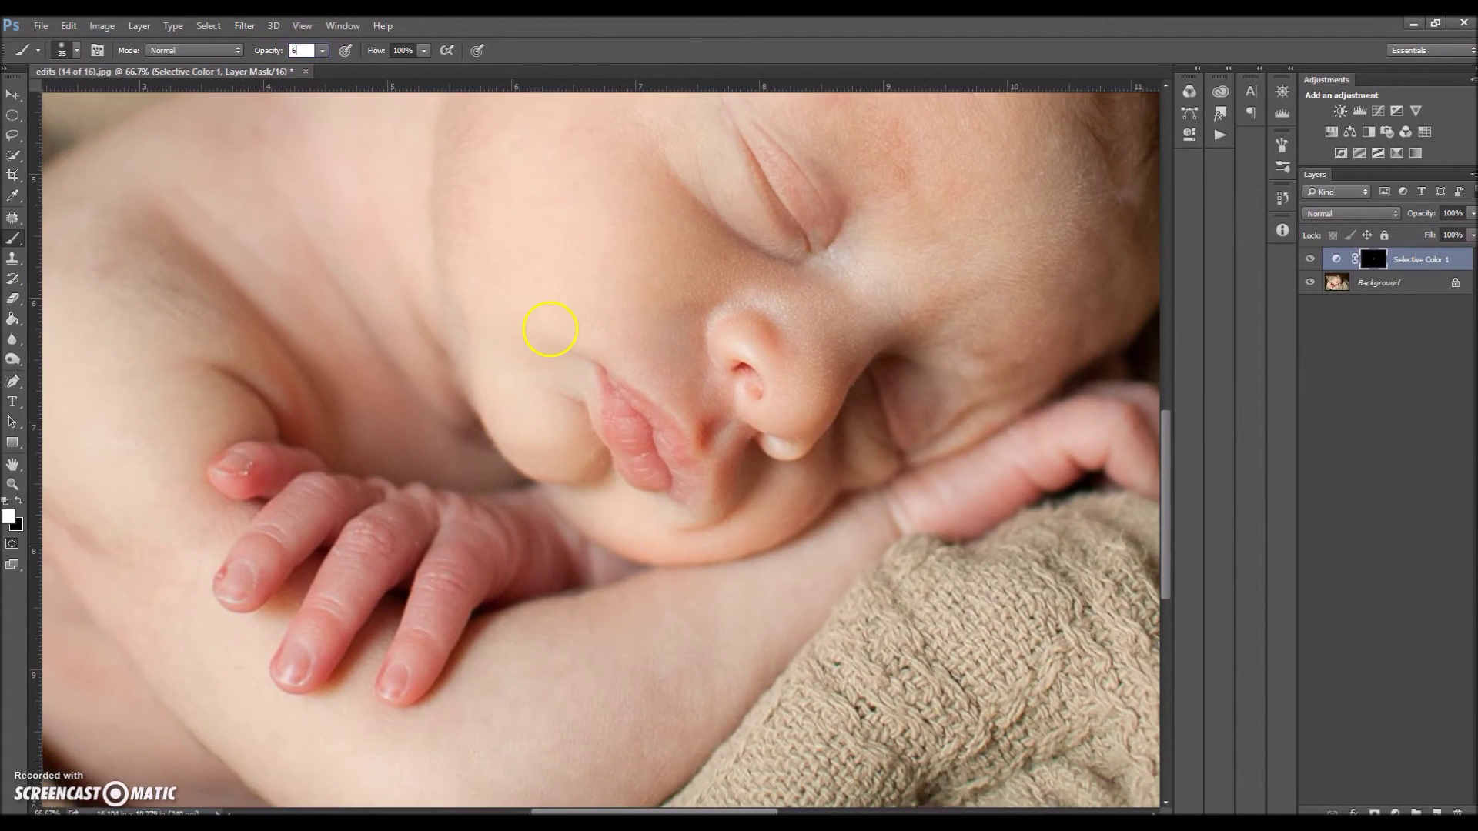
{"action": "key", "text": "Return"}
Paint white over the baby's red fingers on the Selective Color 1 mask, adapting the brush size to the area
{"action": "key", "text": "bracketright"}
{"action": "key", "text": "bracketright"}
{"action": "key", "text": "bracketright"}
{"action": "key", "text": "bracketright"}
{"action": "key", "text": "bracketright"}
{"action": "key", "text": "bracketright"}
{"action": "key", "text": "bracketright"}
{"action": "mouse_move", "coordinate": [452, 564]}
{"action": "left_mouse_down"}
{"action": "mouse_move", "coordinate": [440, 606]}
{"action": "mouse_move", "coordinate": [502, 561]}
{"action": "mouse_move", "coordinate": [467, 539]}
{"action": "mouse_move", "coordinate": [409, 546]}
{"action": "mouse_move", "coordinate": [287, 653]}
{"action": "mouse_move", "coordinate": [238, 586]}
{"action": "mouse_move", "coordinate": [341, 482]}
{"action": "mouse_move", "coordinate": [300, 535]}
{"action": "mouse_move", "coordinate": [348, 515]}
{"action": "mouse_move", "coordinate": [538, 551]}
{"action": "mouse_move", "coordinate": [260, 460]}
{"action": "mouse_move", "coordinate": [430, 569]}
{"action": "mouse_move", "coordinate": [551, 556]}
{"action": "mouse_move", "coordinate": [413, 622]}
{"action": "left_mouse_up"}
{"action": "key", "text": "bracketleft"}
{"action": "key", "text": "bracketleft"}
{"action": "key", "text": "bracketleft"}
{"action": "key", "text": "bracketleft"}
{"action": "mouse_move", "coordinate": [332, 651]}
{"action": "left_mouse_down"}
{"action": "mouse_move", "coordinate": [256, 565]}
{"action": "mouse_move", "coordinate": [235, 596]}
{"action": "mouse_move", "coordinate": [280, 481]}
{"action": "mouse_move", "coordinate": [552, 584]}
{"action": "left_mouse_up"}
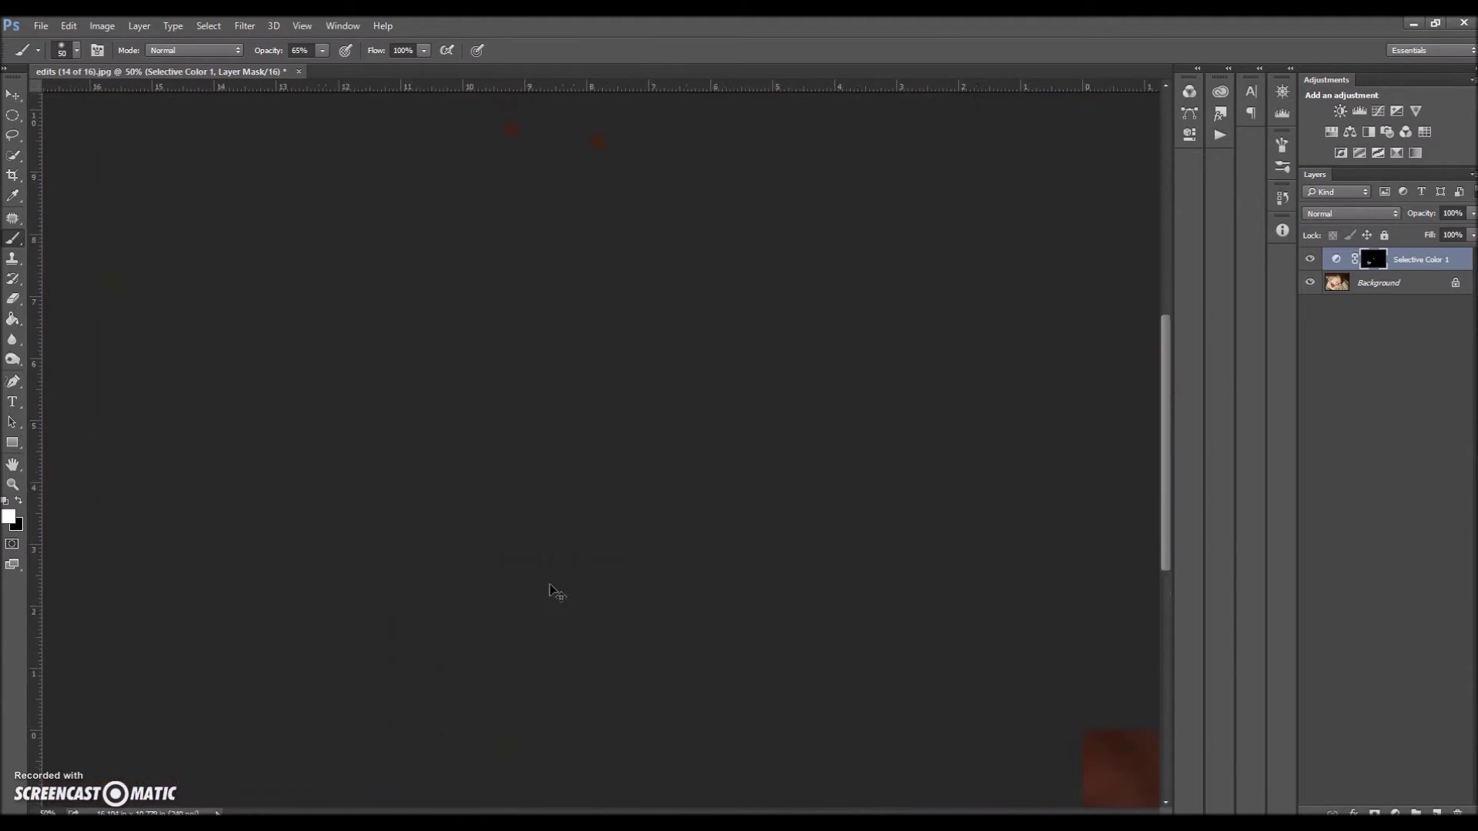
{"action": "key", "text": "ctrl+minus"}
{"action": "mouse_move", "coordinate": [374, 676]}
{"action": "left_mouse_down"}
{"action": "mouse_move", "coordinate": [409, 624]}
{"action": "mouse_move", "coordinate": [472, 612]}
{"action": "left_mouse_up"}
{"action": "left_click", "coordinate": [527, 325]}
{"action": "left_click", "coordinate": [765, 555]}
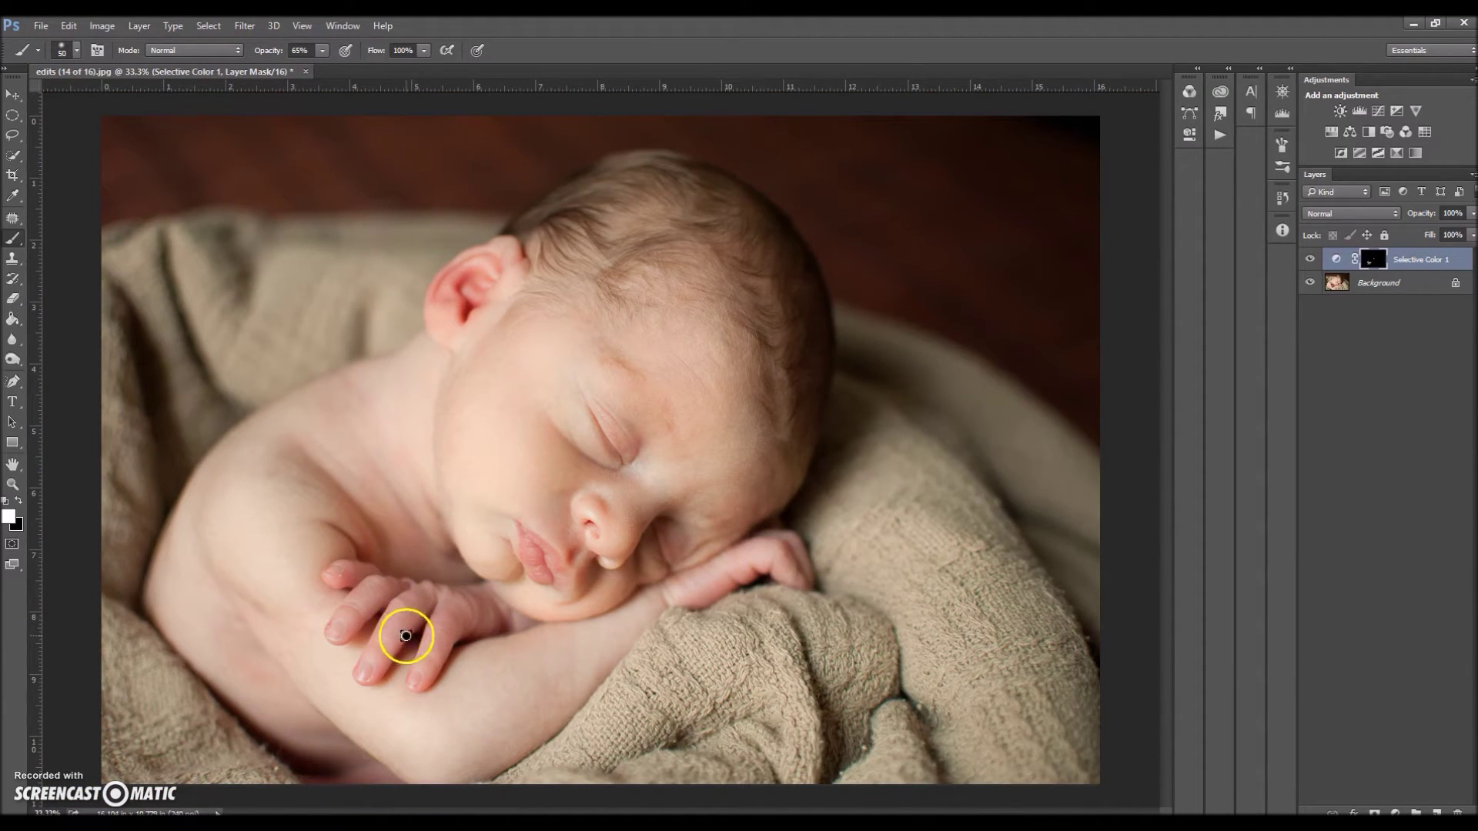
Inspect the face up close and compare the photo with and without the Selective Color 1 layer
{"action": "key", "text": "ctrl+plus"}
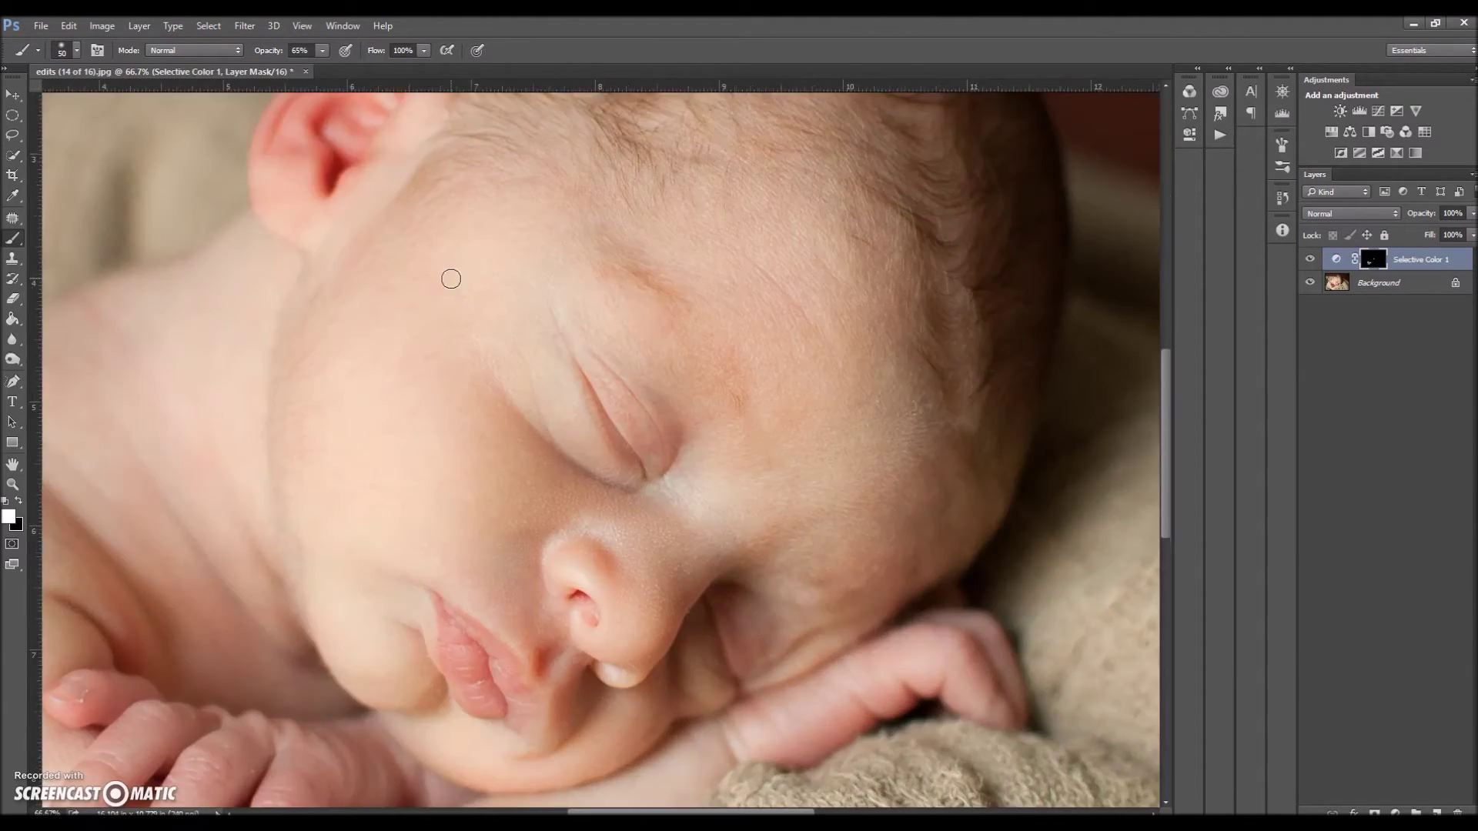
{"action": "key", "text": "ctrl+plus"}
{"action": "mouse_move", "coordinate": [512, 297]}
{"action": "left_mouse_down"}
{"action": "mouse_move", "coordinate": [485, 330]}
{"action": "mouse_move", "coordinate": [491, 390]}
{"action": "mouse_move", "coordinate": [500, 364]}
{"action": "mouse_move", "coordinate": [478, 420]}
{"action": "mouse_move", "coordinate": [461, 342]}
{"action": "mouse_move", "coordinate": [470, 281]}
{"action": "mouse_move", "coordinate": [495, 310]}
{"action": "left_mouse_up"}
{"action": "key", "text": "ctrl+minus"}
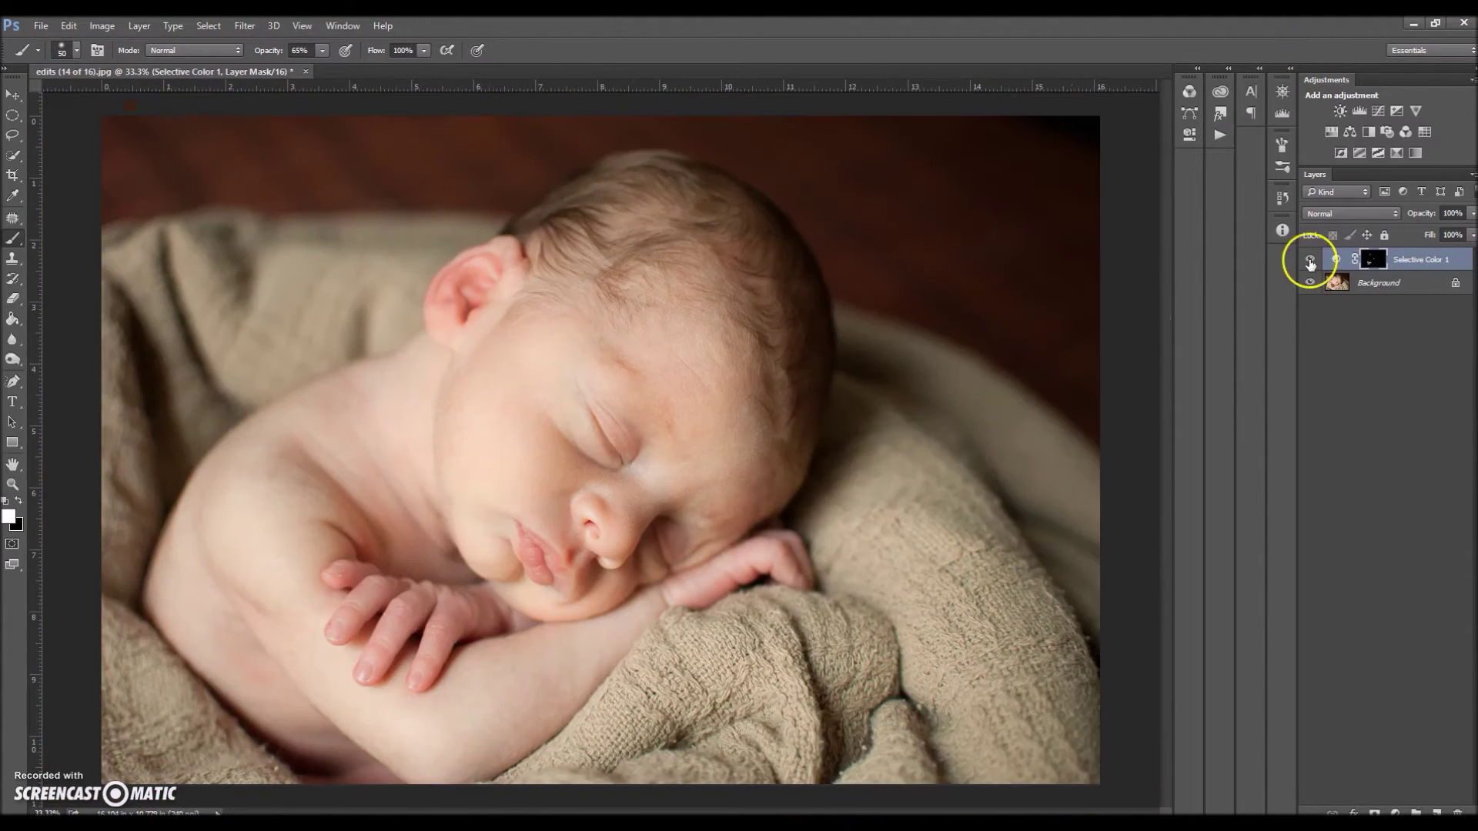
{"action": "left_click", "coordinate": [1310, 262]}
{"action": "left_click", "coordinate": [1310, 262]}
{"action": "left_click", "coordinate": [1310, 262]}
{"action": "left_click", "coordinate": [1310, 262]}
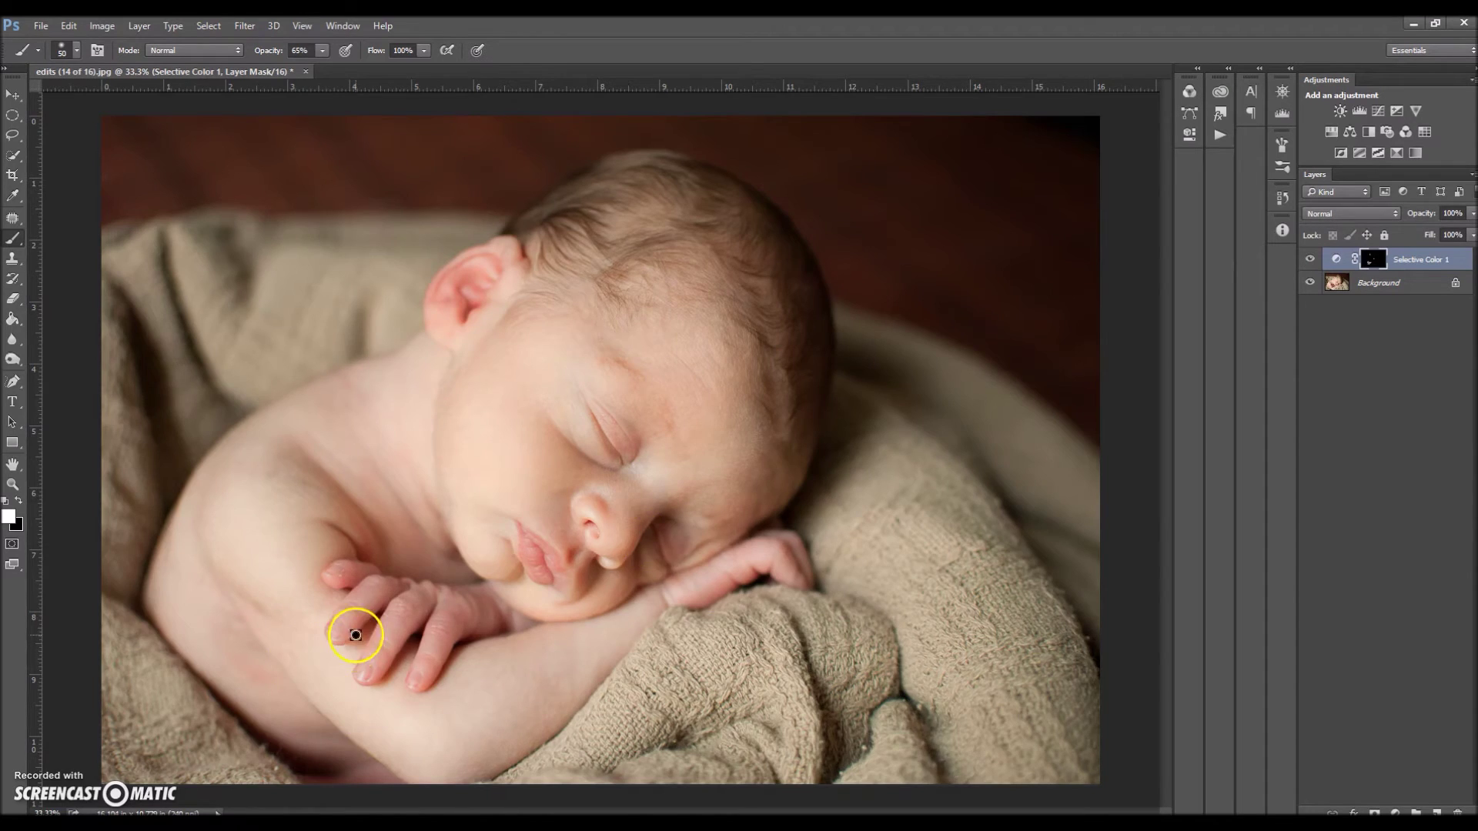
Refine the white mask painting on the folded hand's fingers, reducing the brush for the smaller areas
{"action": "key", "text": "ctrl+plus"}
{"action": "key", "text": "ctrl+plus"}
{"action": "left_click_drag", "start_coordinate": [261, 686], "coordinate": [432, 431]}
{"action": "key", "text": "bracketleft"}
{"action": "key", "text": "bracketleft"}
{"action": "key", "text": "bracketleft"}
{"action": "key", "text": "bracketleft"}
{"action": "key", "text": "bracketleft"}
{"action": "key", "text": "bracketleft"}
{"action": "key", "text": "bracketleft"}
{"action": "mouse_move", "coordinate": [238, 597]}
{"action": "left_mouse_down"}
{"action": "mouse_move", "coordinate": [191, 620]}
{"action": "mouse_move", "coordinate": [165, 568]}
{"action": "left_mouse_up"}
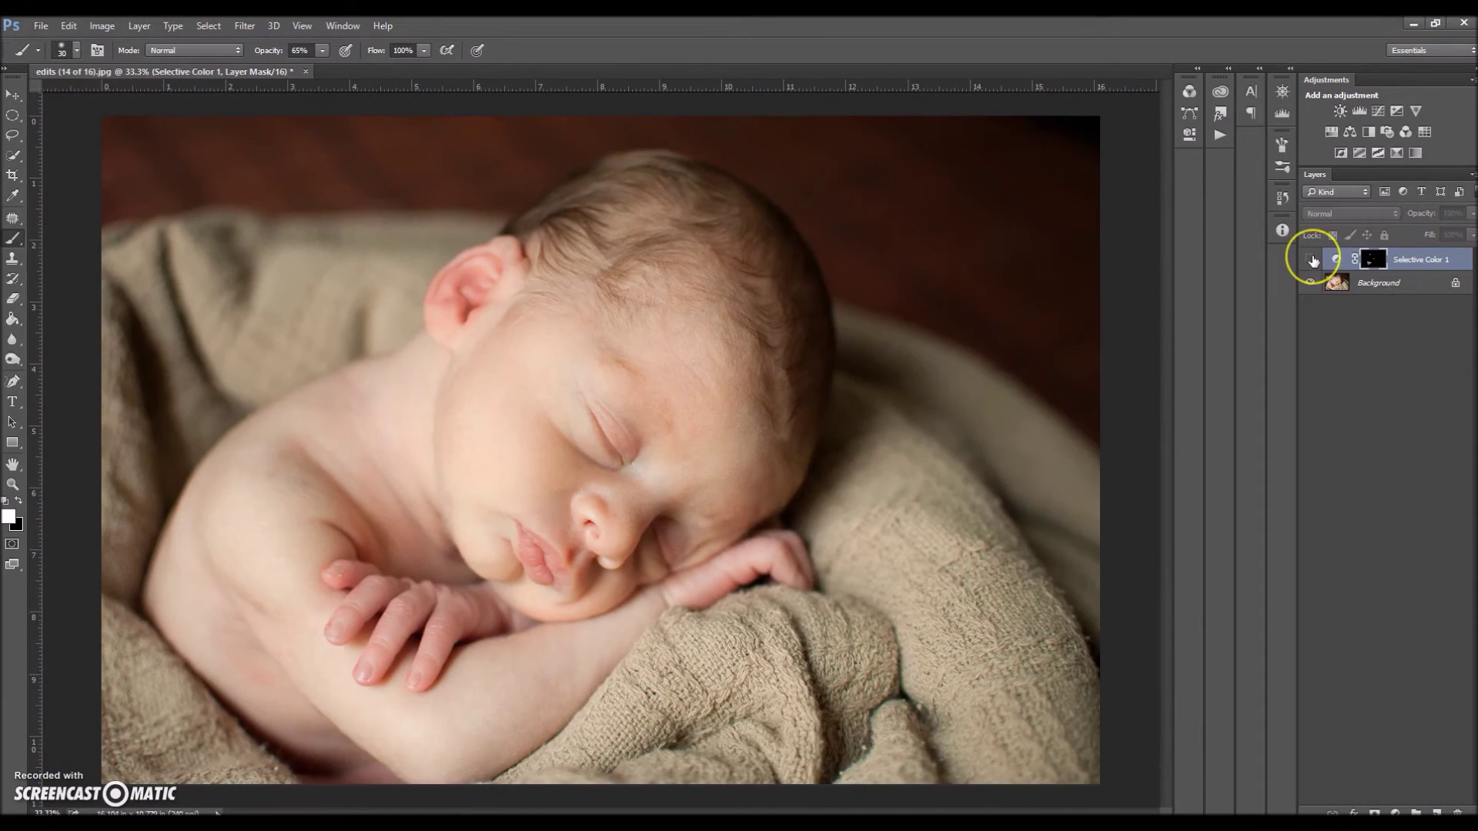
Examine the corrected skin at different magnifications and check the Selective Color 1 layer's effect
{"action": "key", "text": "ctrl+plus"}
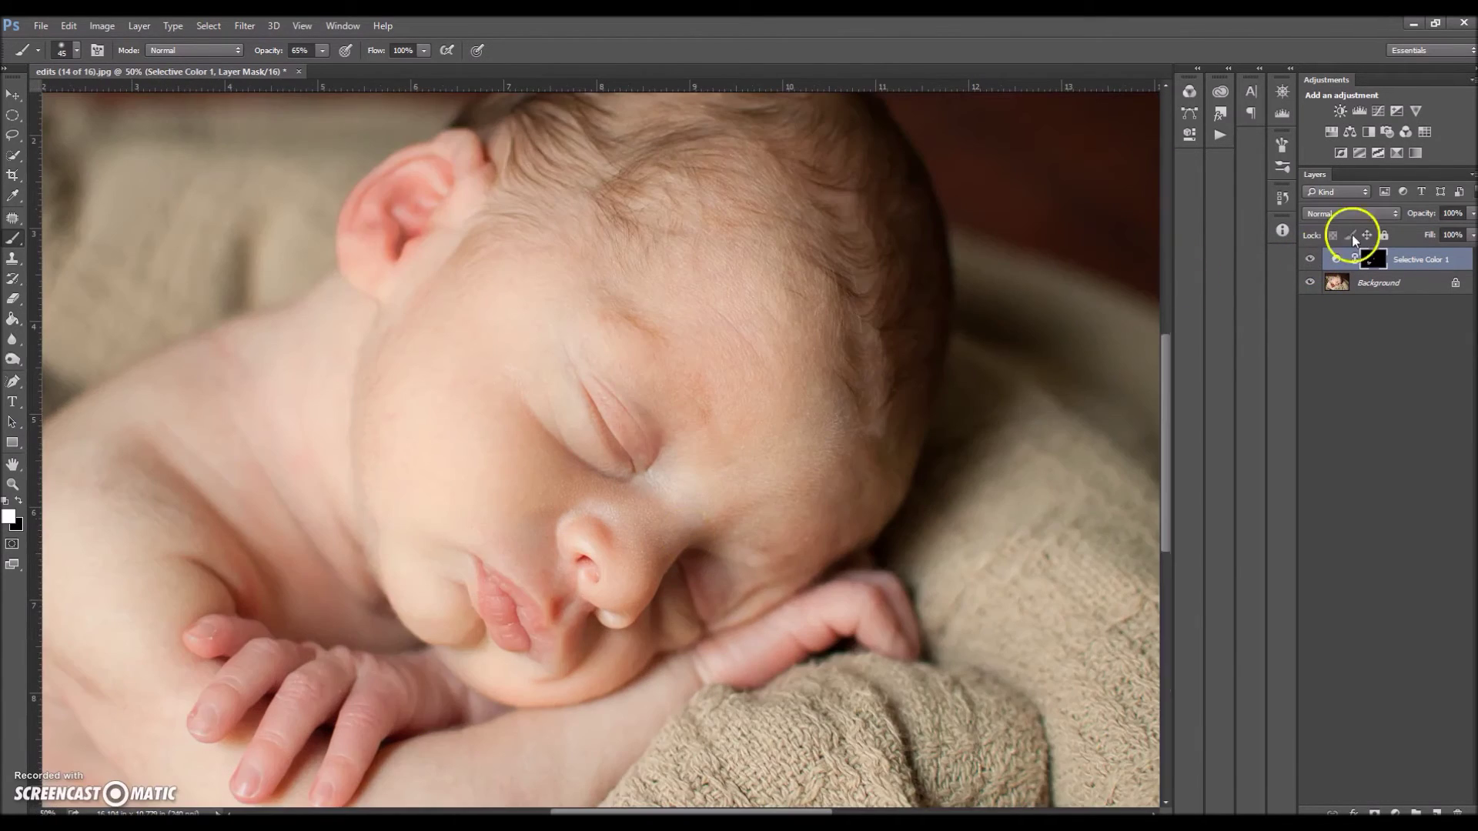
{"action": "key", "text": "ctrl+plus"}
{"action": "key", "text": "ctrl+minus"}
{"action": "key", "text": "ctrl+minus"}
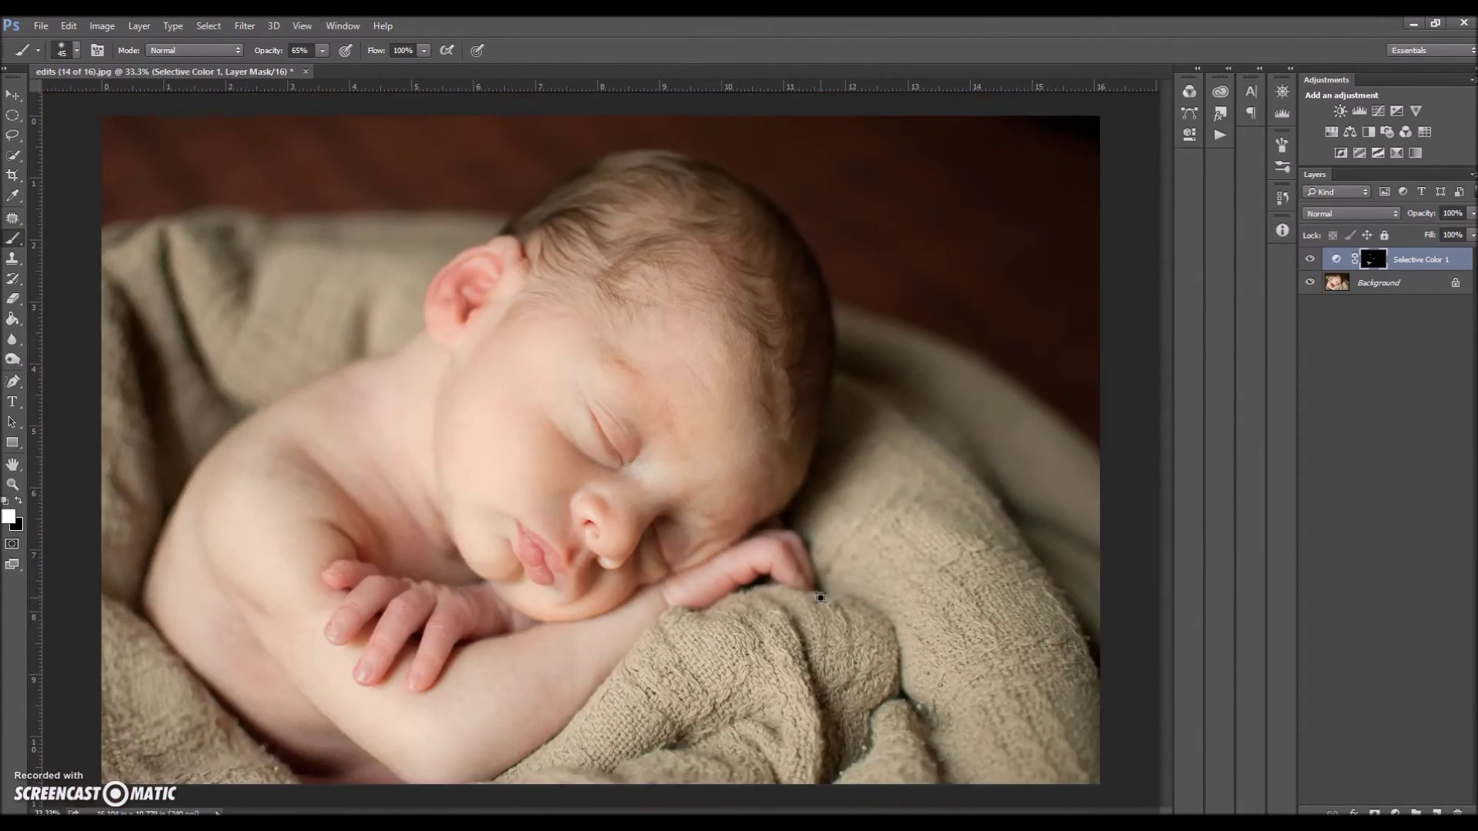
{"action": "left_click", "coordinate": [1310, 260]}
{"action": "left_click", "coordinate": [1311, 260]}
Soften the correction on the face by painting black on the mask with a 70 px brush at 16% opacity
{"action": "key", "text": "x"}
{"action": "left_click", "coordinate": [323, 51]}
{"action": "left_click_drag", "start_coordinate": [323, 68], "coordinate": [284, 66]}
{"action": "key", "text": "bracketright"}
{"action": "key", "text": "bracketright"}
{"action": "key", "text": "bracketright"}
{"action": "mouse_move", "coordinate": [624, 338]}
{"action": "left_mouse_down"}
{"action": "mouse_move", "coordinate": [605, 510]}
{"action": "mouse_move", "coordinate": [604, 485]}
{"action": "mouse_move", "coordinate": [566, 449]}
{"action": "mouse_move", "coordinate": [545, 446]}
{"action": "mouse_move", "coordinate": [539, 480]}
{"action": "mouse_move", "coordinate": [631, 496]}
{"action": "mouse_move", "coordinate": [637, 553]}
{"action": "left_mouse_up"}
Add a second Selective Color adjustment layer directly above the Background layer
{"action": "left_click", "coordinate": [1392, 283]}
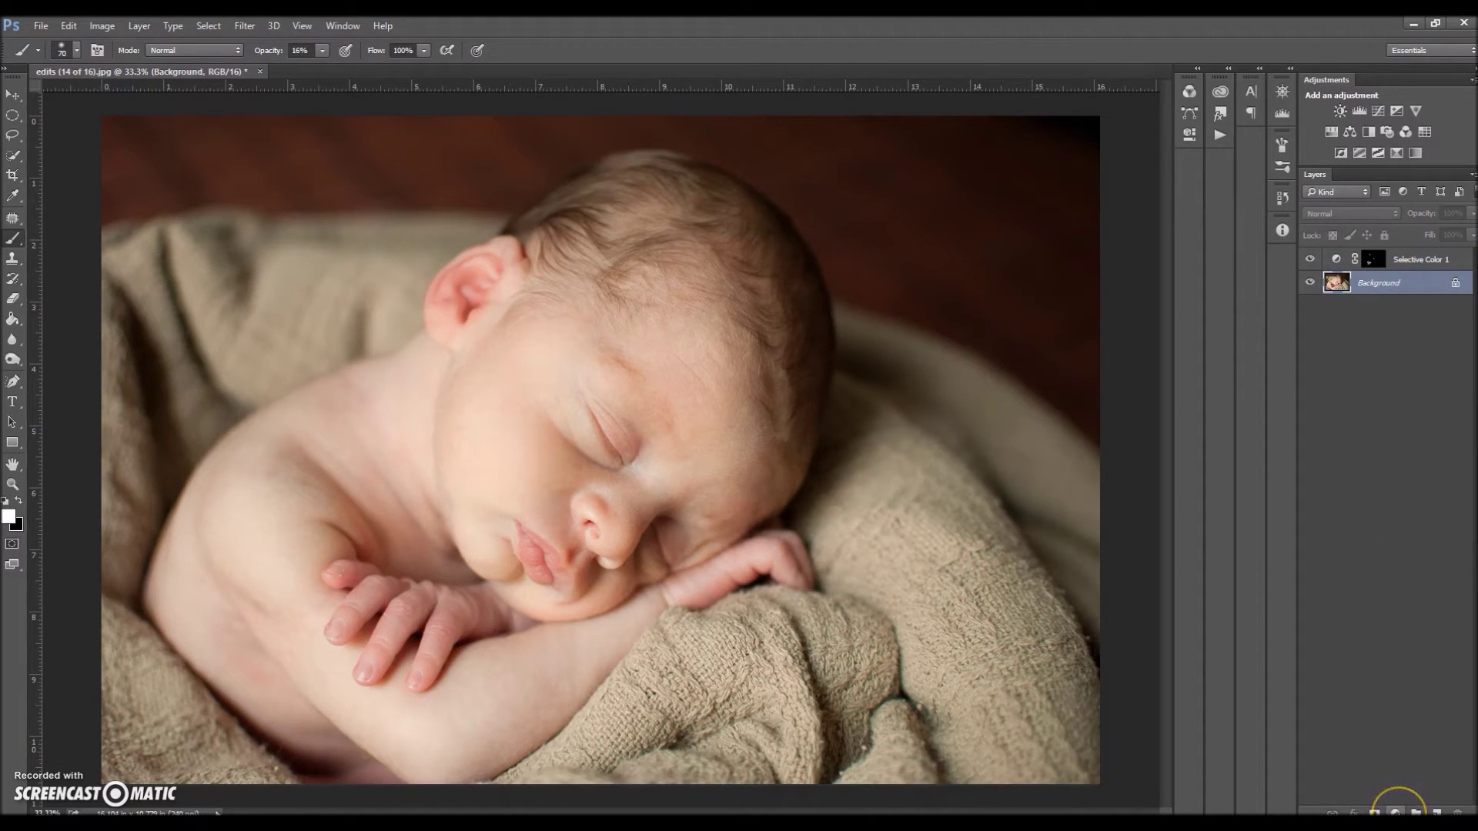
{"action": "left_click", "coordinate": [1396, 812]}
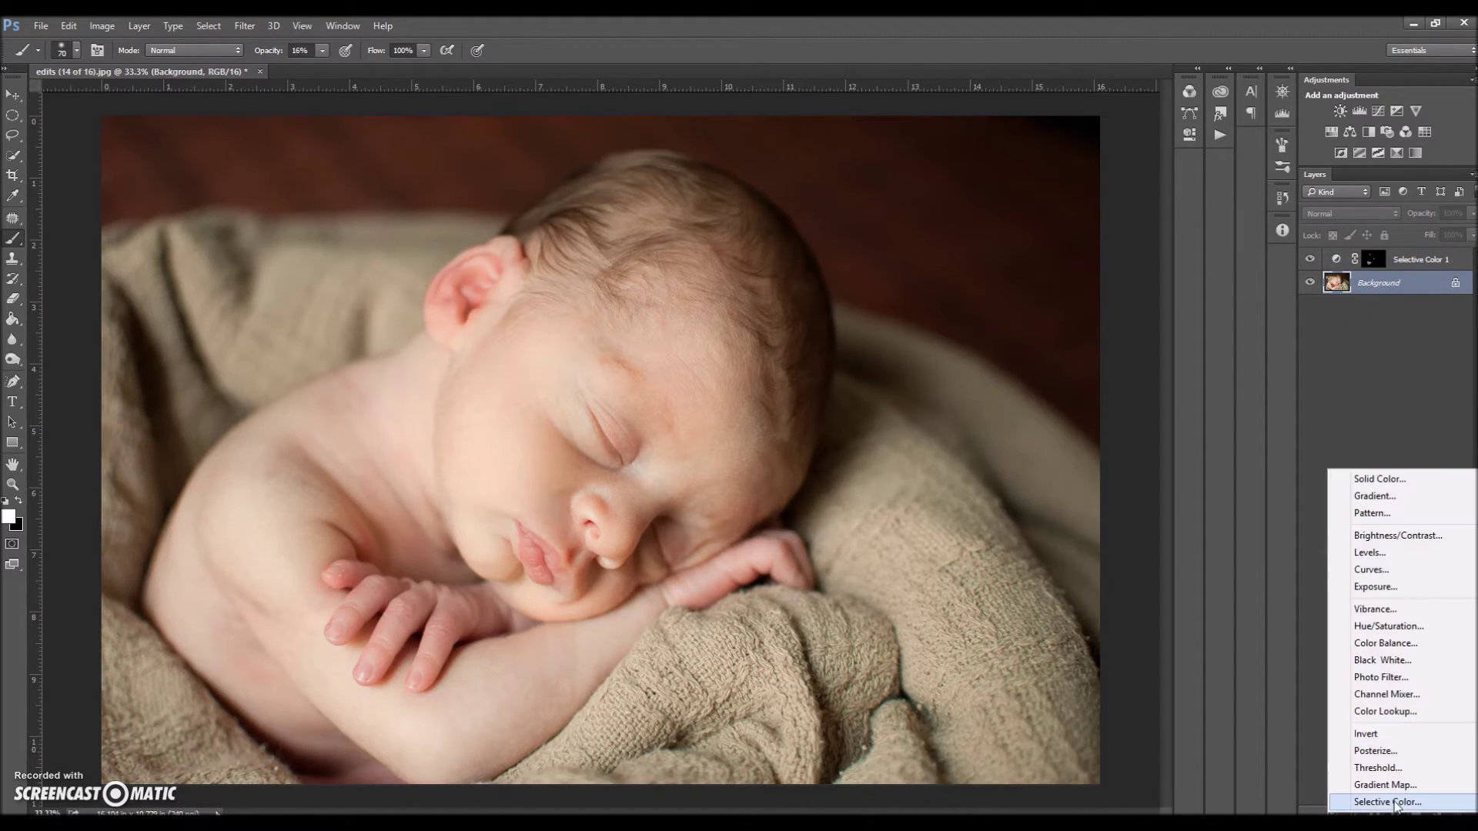
{"action": "left_click", "coordinate": [1388, 802]}
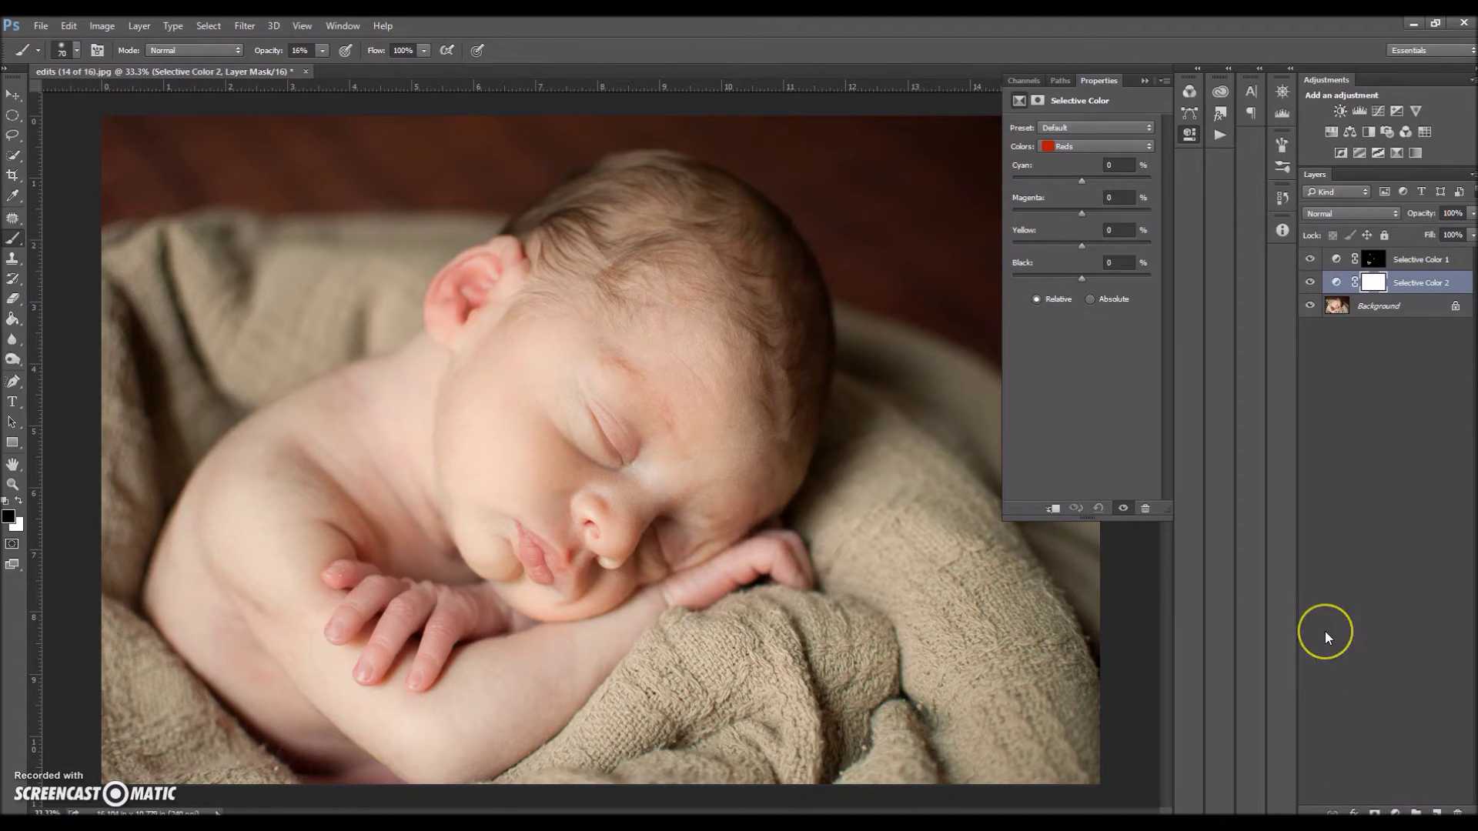
Set the Yellows range of Selective Color 2 to Yellow -20% and Black -10%
{"action": "left_click", "coordinate": [1111, 145]}
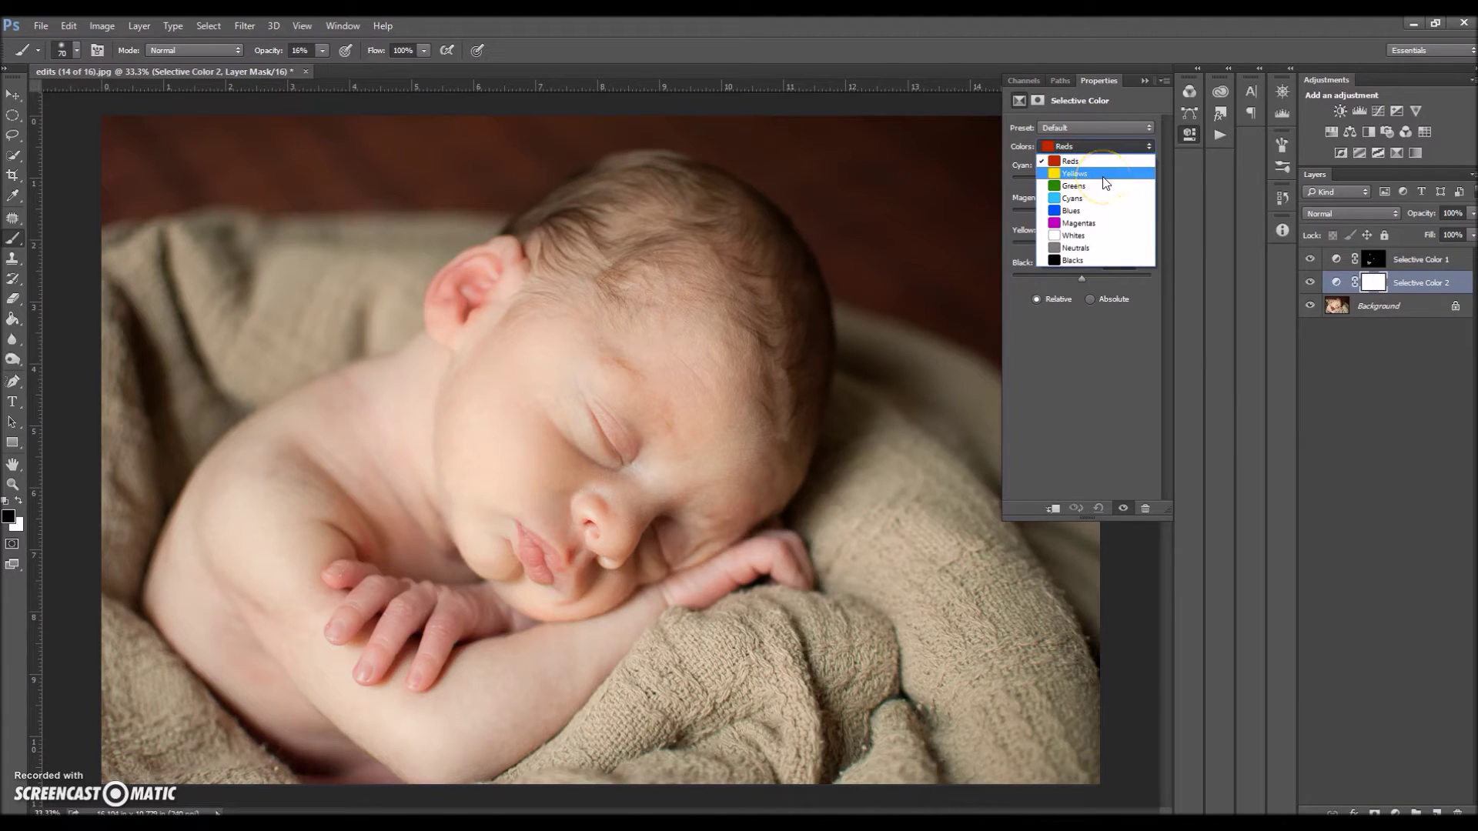
{"action": "left_click", "coordinate": [1102, 177]}
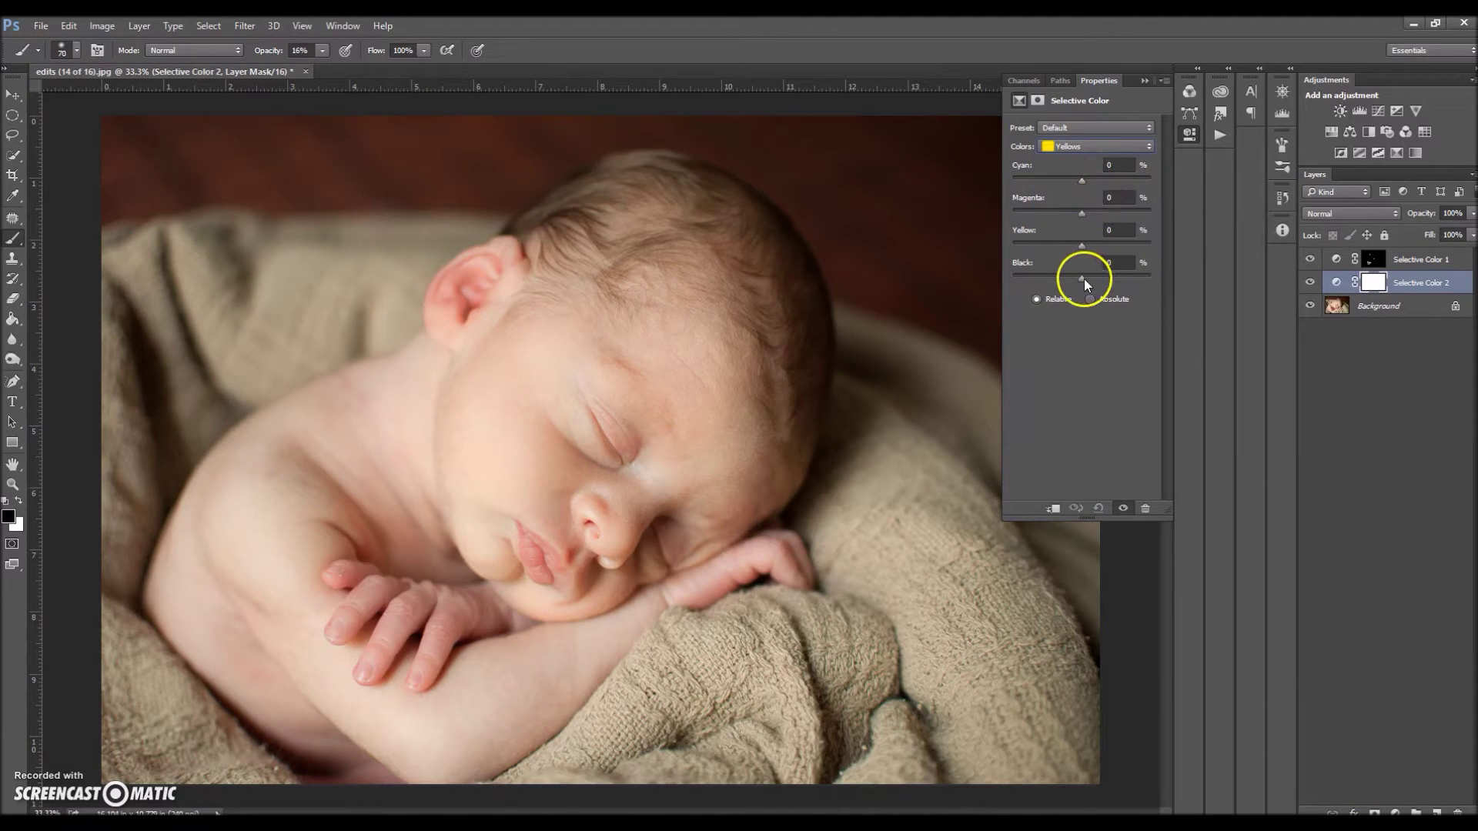
{"action": "left_click_drag", "start_coordinate": [1083, 248], "coordinate": [1084, 248]}
{"action": "left_click_drag", "start_coordinate": [1121, 230], "coordinate": [1105, 231]}
{"action": "left_click", "coordinate": [1145, 80]}
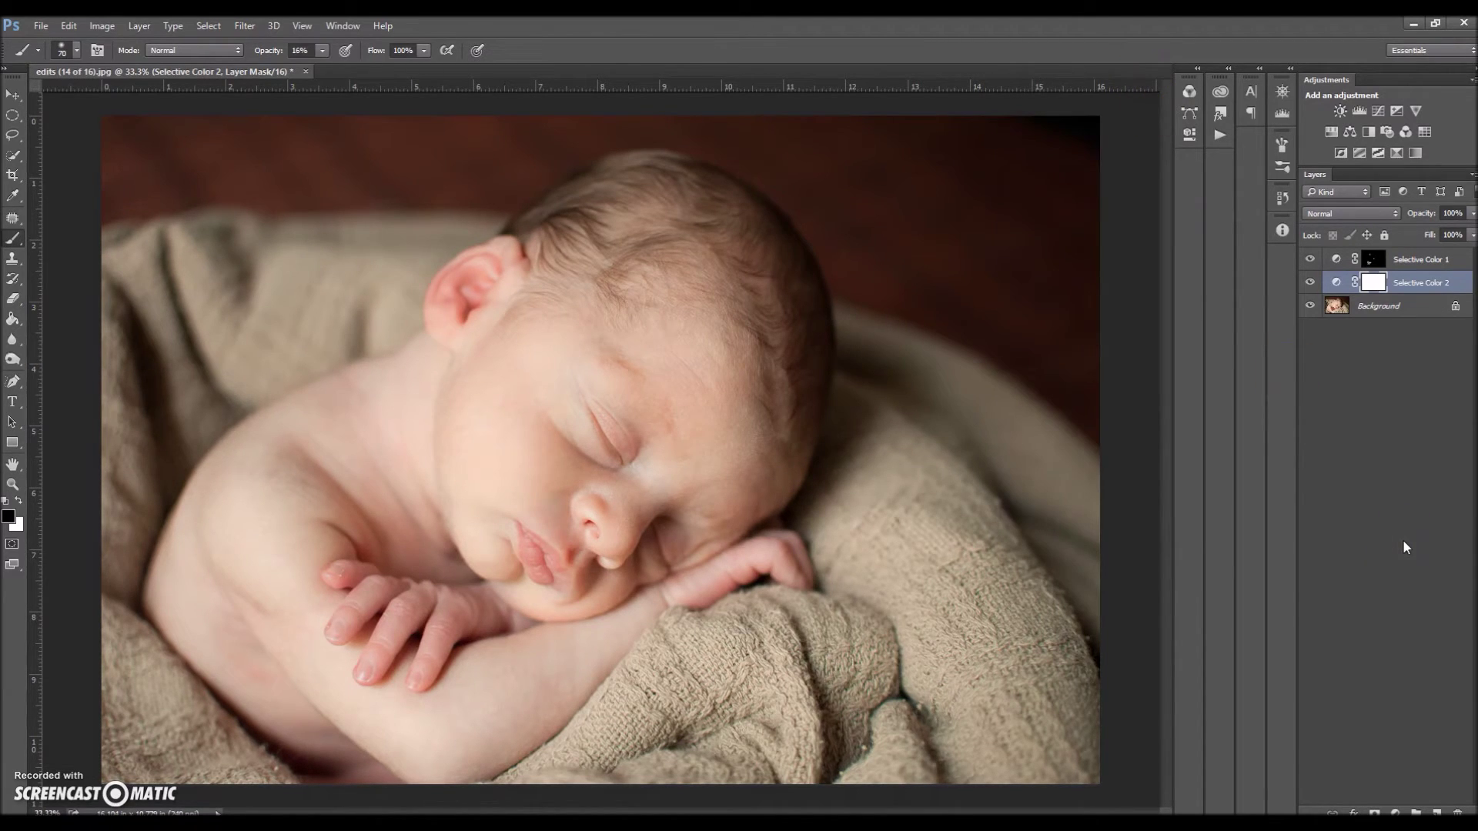
Invert the Selective Color 2 mask to black and prepare a white brush at 100% opacity
{"action": "key", "text": "ctrl+i"}
{"action": "key", "text": "x"}
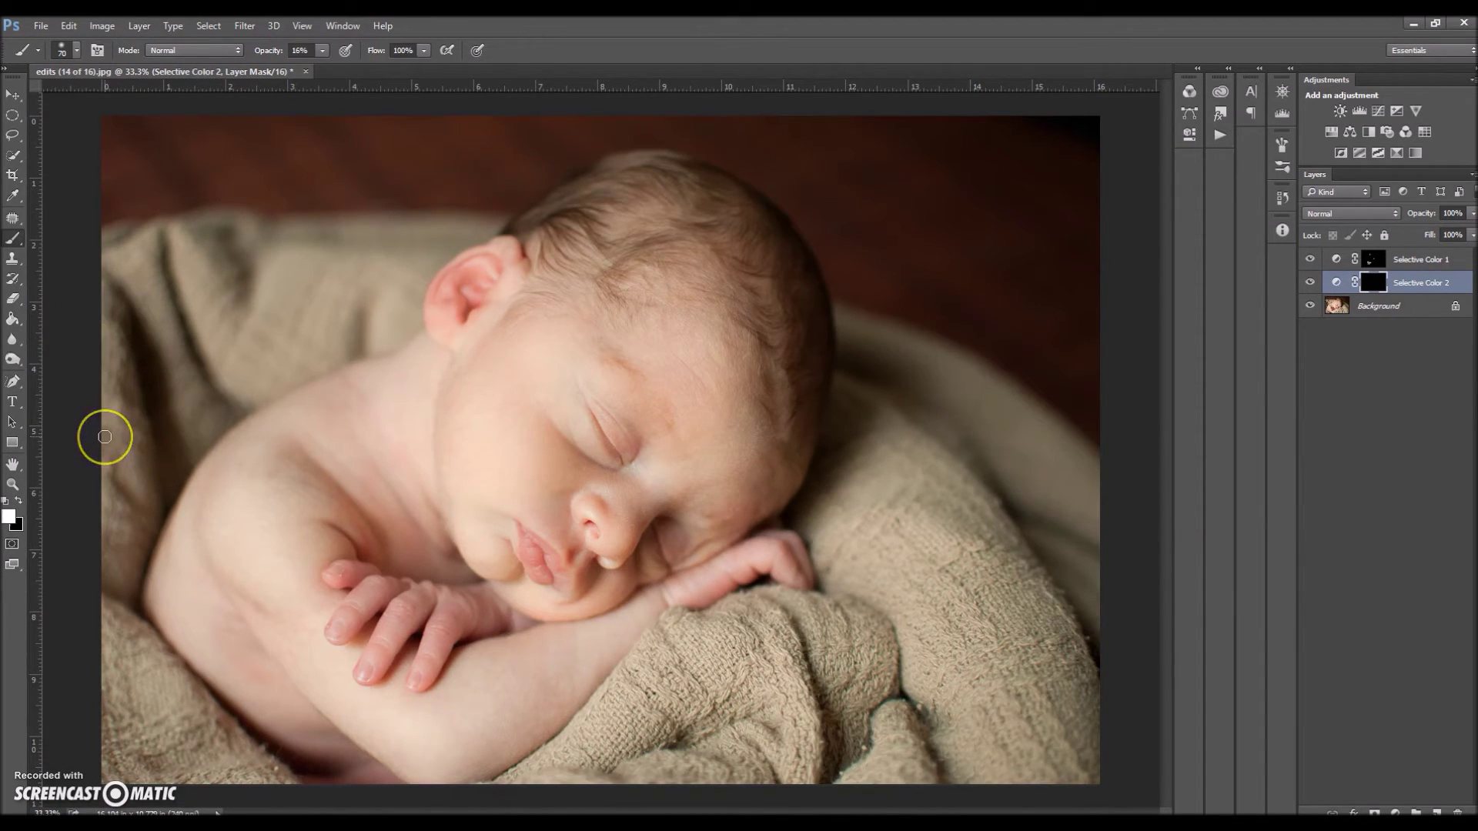
{"action": "left_click", "coordinate": [321, 50]}
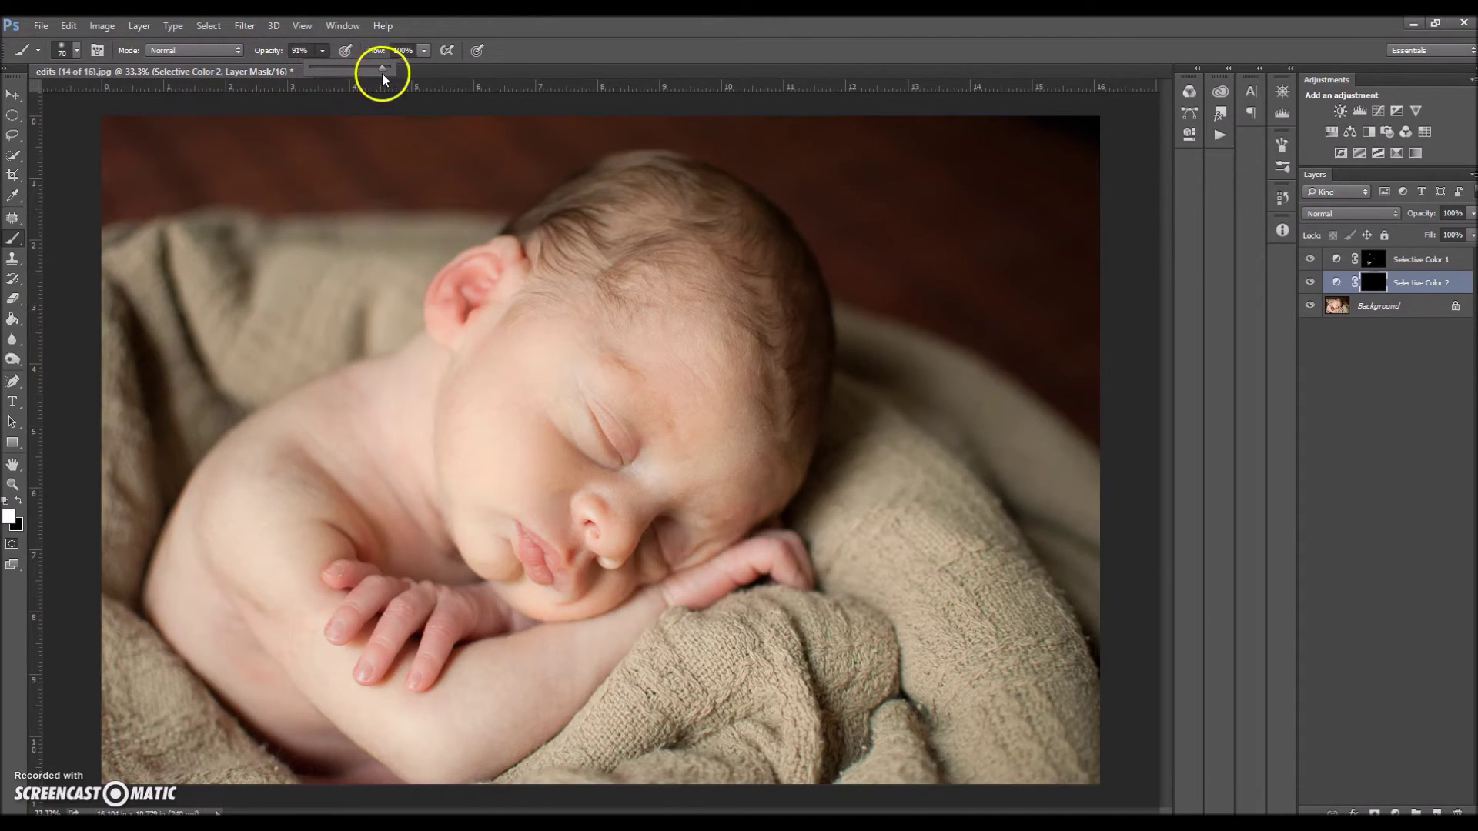
{"action": "left_click_drag", "start_coordinate": [382, 71], "coordinate": [386, 68]}
{"action": "left_click", "coordinate": [318, 49]}
{"action": "left_click", "coordinate": [546, 470]}
Paint white on the Selective Color 2 mask over the cheek below the eye with a 150 px brush and check the layer's effect
{"action": "key", "text": "ctrl+plus"}
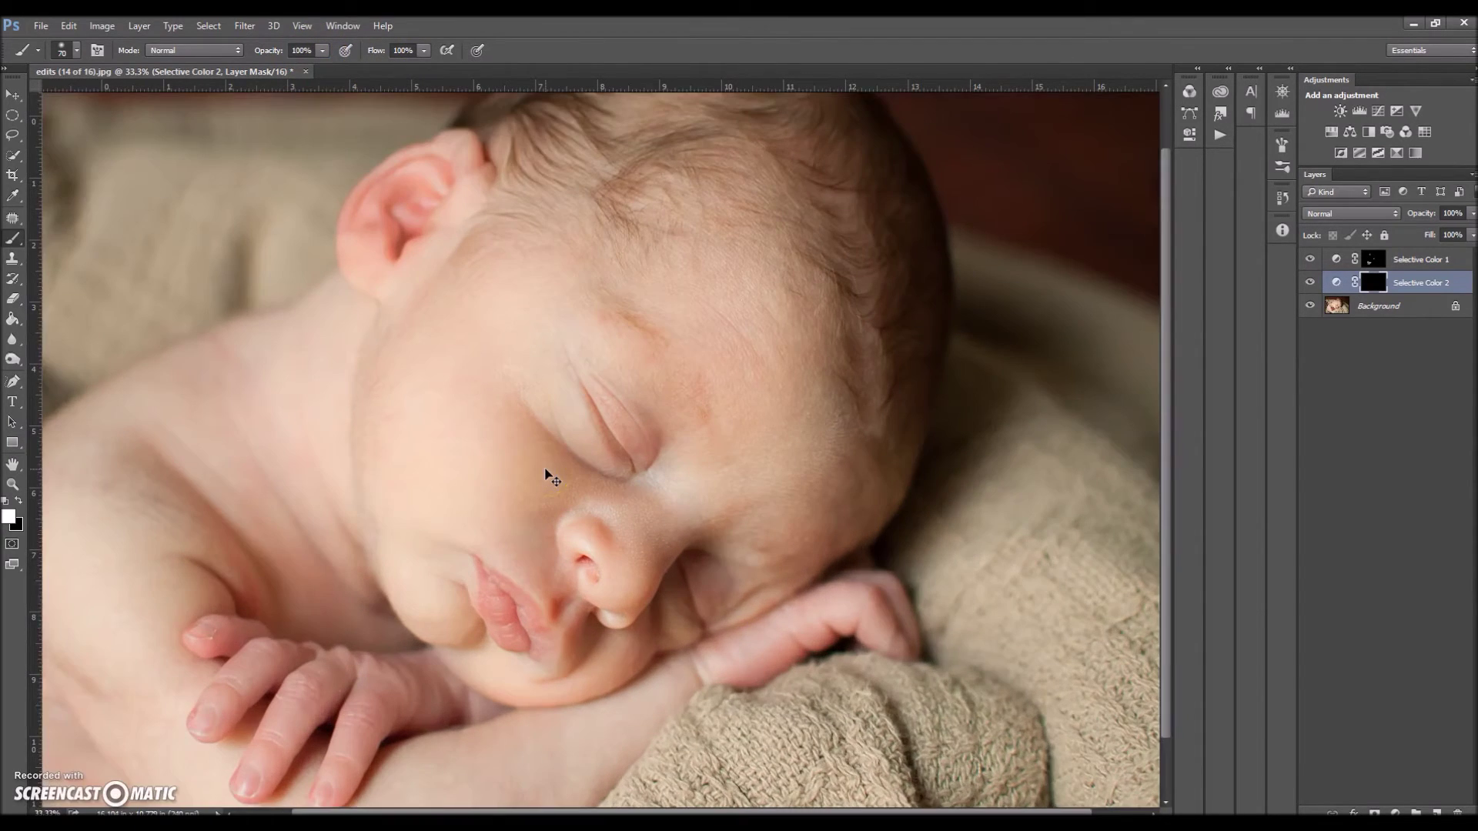
{"action": "key", "text": "]"}
{"action": "left_click_drag", "start_coordinate": [526, 460], "coordinate": [576, 485]}
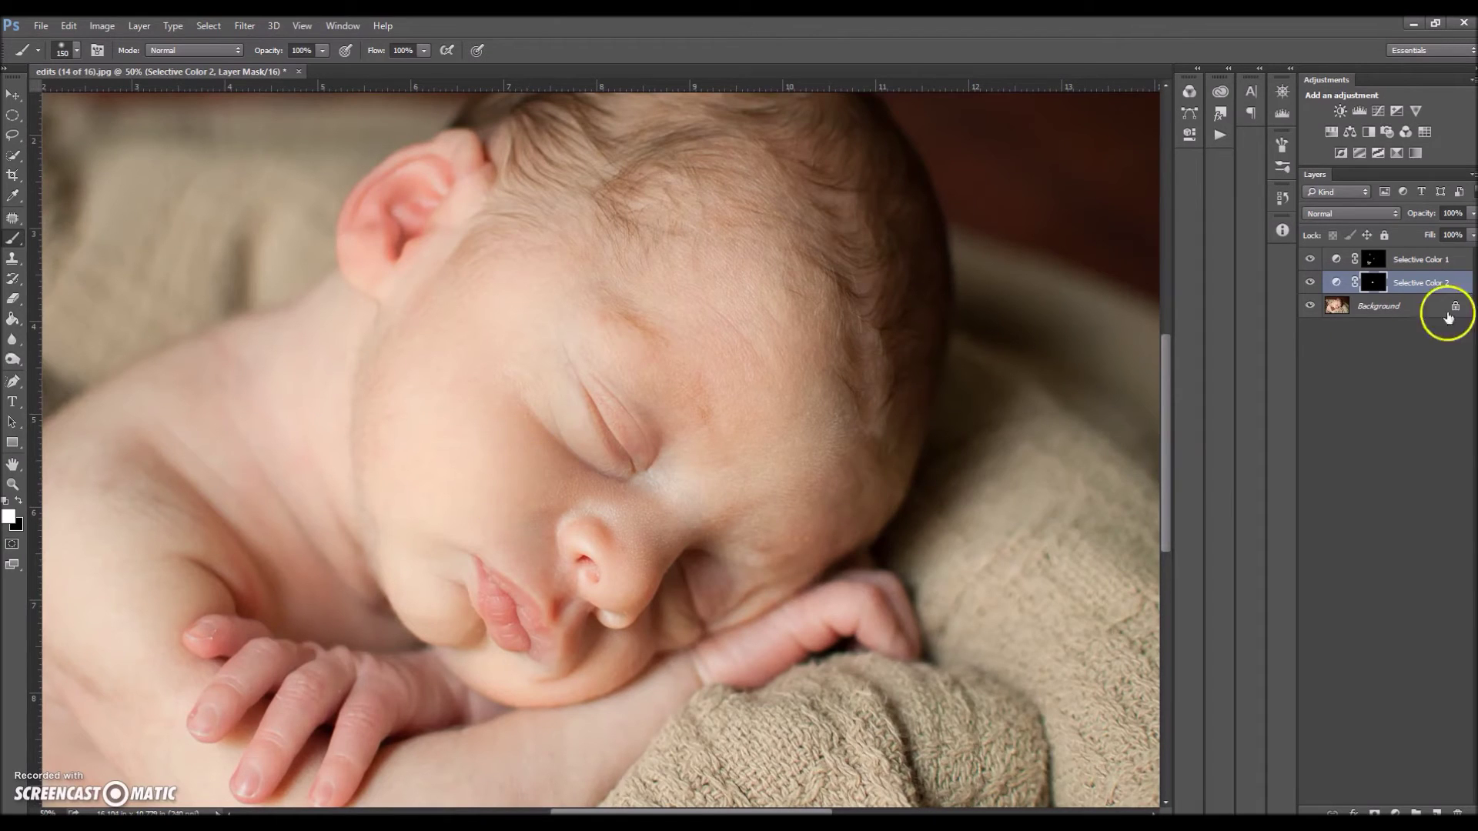
{"action": "left_click", "coordinate": [1310, 283]}
{"action": "left_click", "coordinate": [1310, 282]}
{"action": "key", "text": "]"}
{"action": "scroll", "coordinate": [539, 516], "scroll_direction": "down", "scroll_amount": 2}
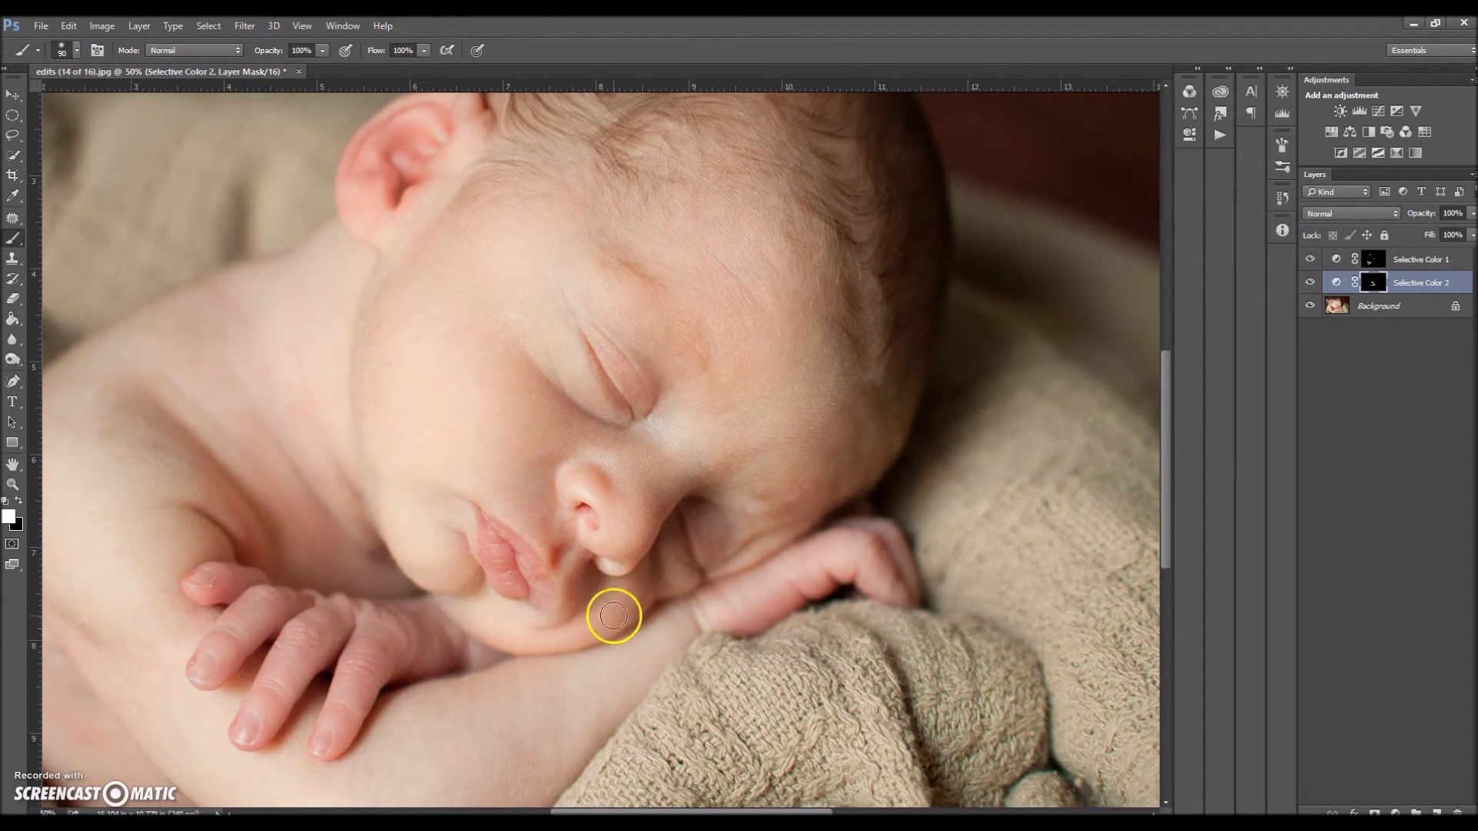
Paint white on the mask from the lower forehead toward the far eye with an enlarged brush, reducing it for smaller areas
{"action": "scroll", "coordinate": [736, 442], "scroll_direction": "up", "scroll_amount": 2}
{"action": "key", "text": "]"}
{"action": "key", "text": "]"}
{"action": "key", "text": "]"}
{"action": "key", "text": "]"}
{"action": "mouse_move", "coordinate": [760, 437]}
{"action": "left_mouse_down"}
{"action": "mouse_move", "coordinate": [700, 475]}
{"action": "mouse_move", "coordinate": [799, 462]}
{"action": "mouse_move", "coordinate": [727, 500]}
{"action": "mouse_move", "coordinate": [745, 531]}
{"action": "left_mouse_up"}
{"action": "key", "text": "bracketleft"}
{"action": "key", "text": "bracketleft"}
{"action": "key", "text": "bracketleft"}
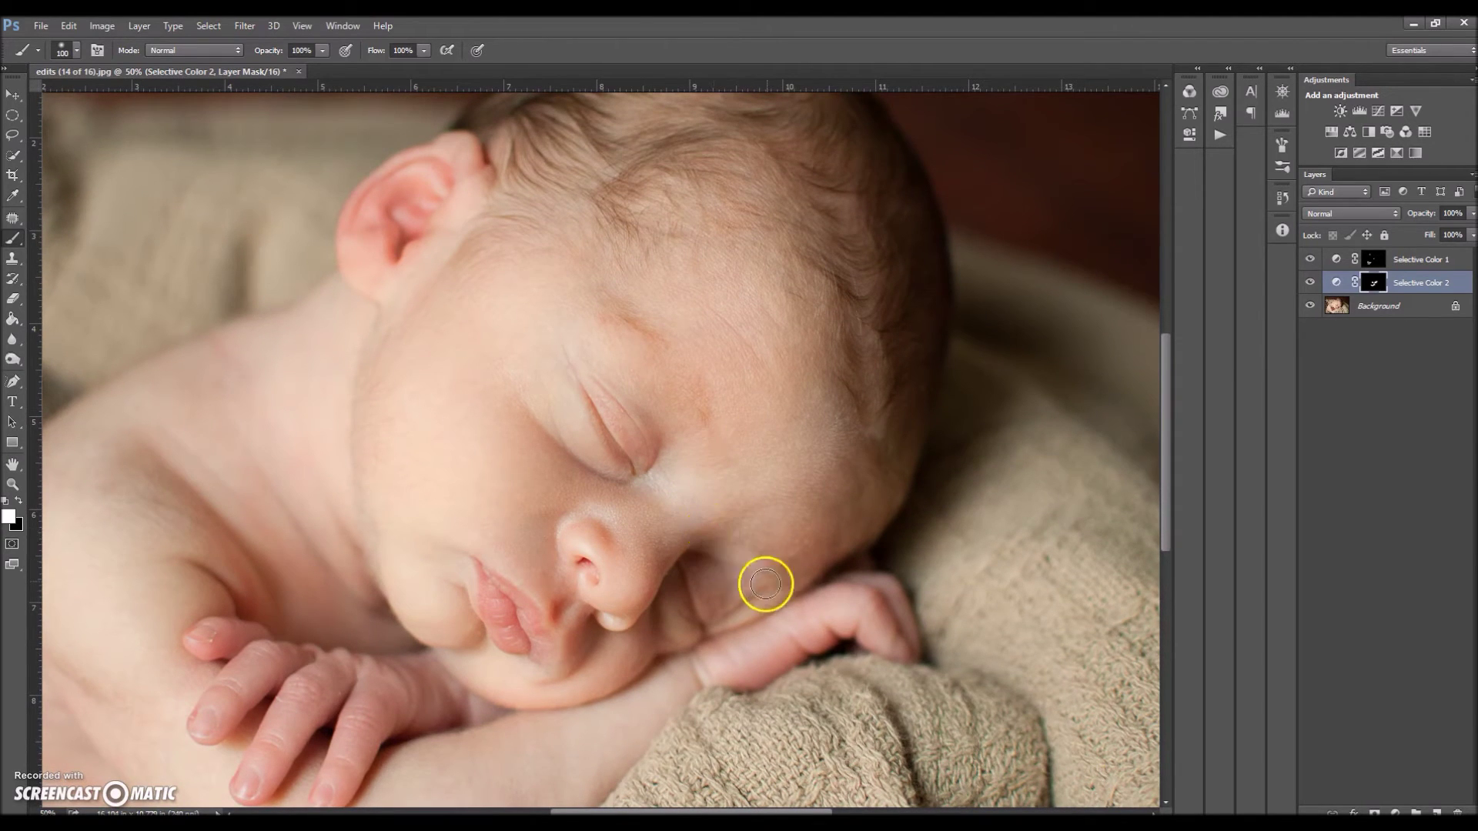
Paint white on the mask along the nose and cheek, and over the upper arm with a larger brush
{"action": "left_click_drag", "start_coordinate": [589, 577], "coordinate": [629, 461]}
{"action": "left_click_drag", "start_coordinate": [485, 400], "coordinate": [523, 491]}
{"action": "key", "text": "]"}
{"action": "key", "text": "]"}
{"action": "key", "text": "]"}
{"action": "mouse_move", "coordinate": [270, 568]}
{"action": "left_mouse_down"}
{"action": "mouse_move", "coordinate": [209, 605]}
{"action": "mouse_move", "coordinate": [178, 653]}
{"action": "left_mouse_up"}
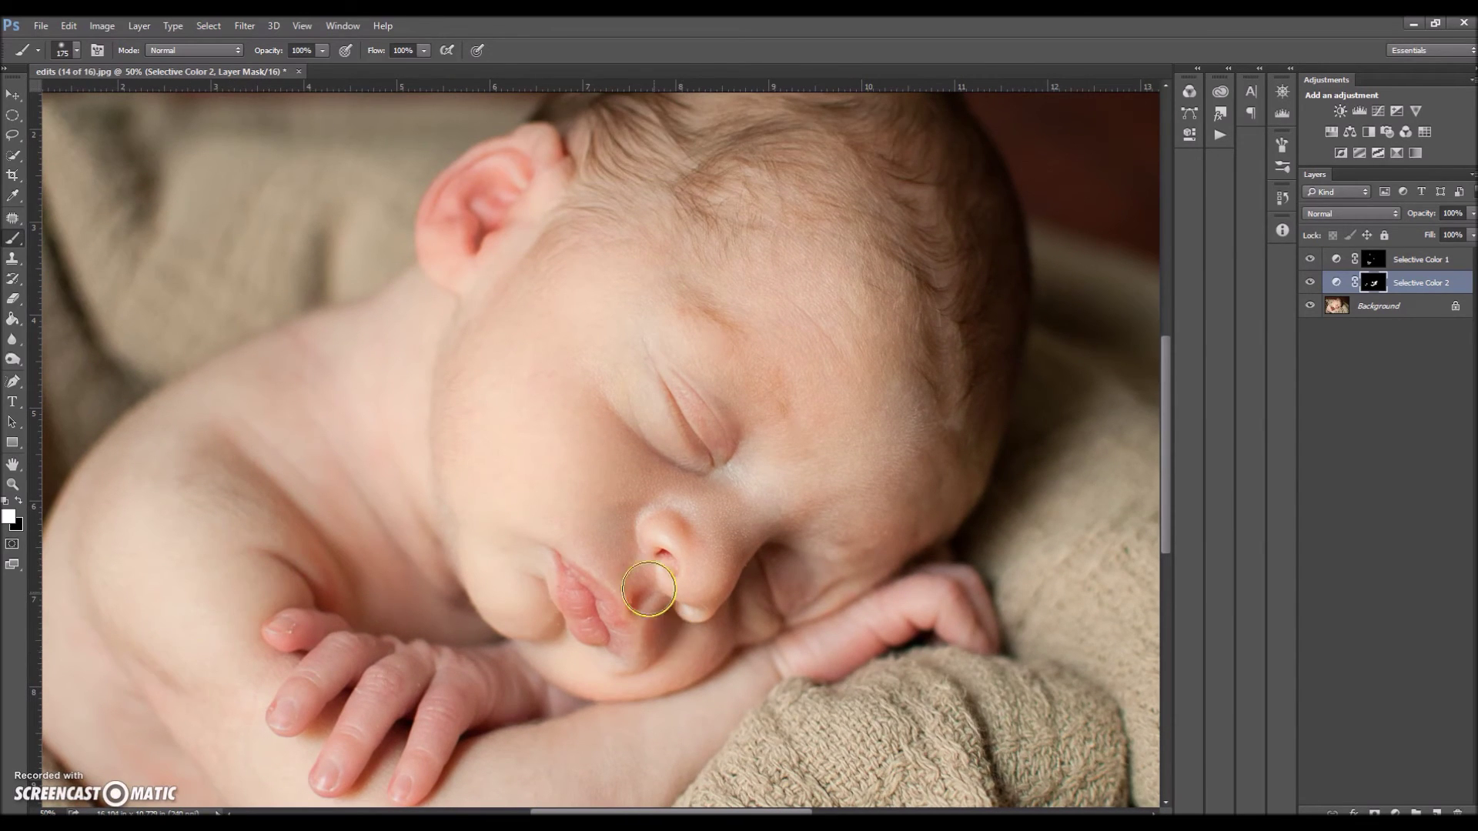
Check the Selective Color 2 effect on the whole photo and touch up the mask around the nose and cheek with a 100 px white brush
{"action": "key", "text": "ctrl+minus"}
{"action": "key", "text": "bracketleft"}
{"action": "key", "text": "bracketleft"}
{"action": "key", "text": "bracketleft"}
{"action": "key", "text": "bracketleft"}
{"action": "key", "text": "bracketleft"}
{"action": "key", "text": "bracketleft"}
{"action": "key", "text": "bracketleft"}
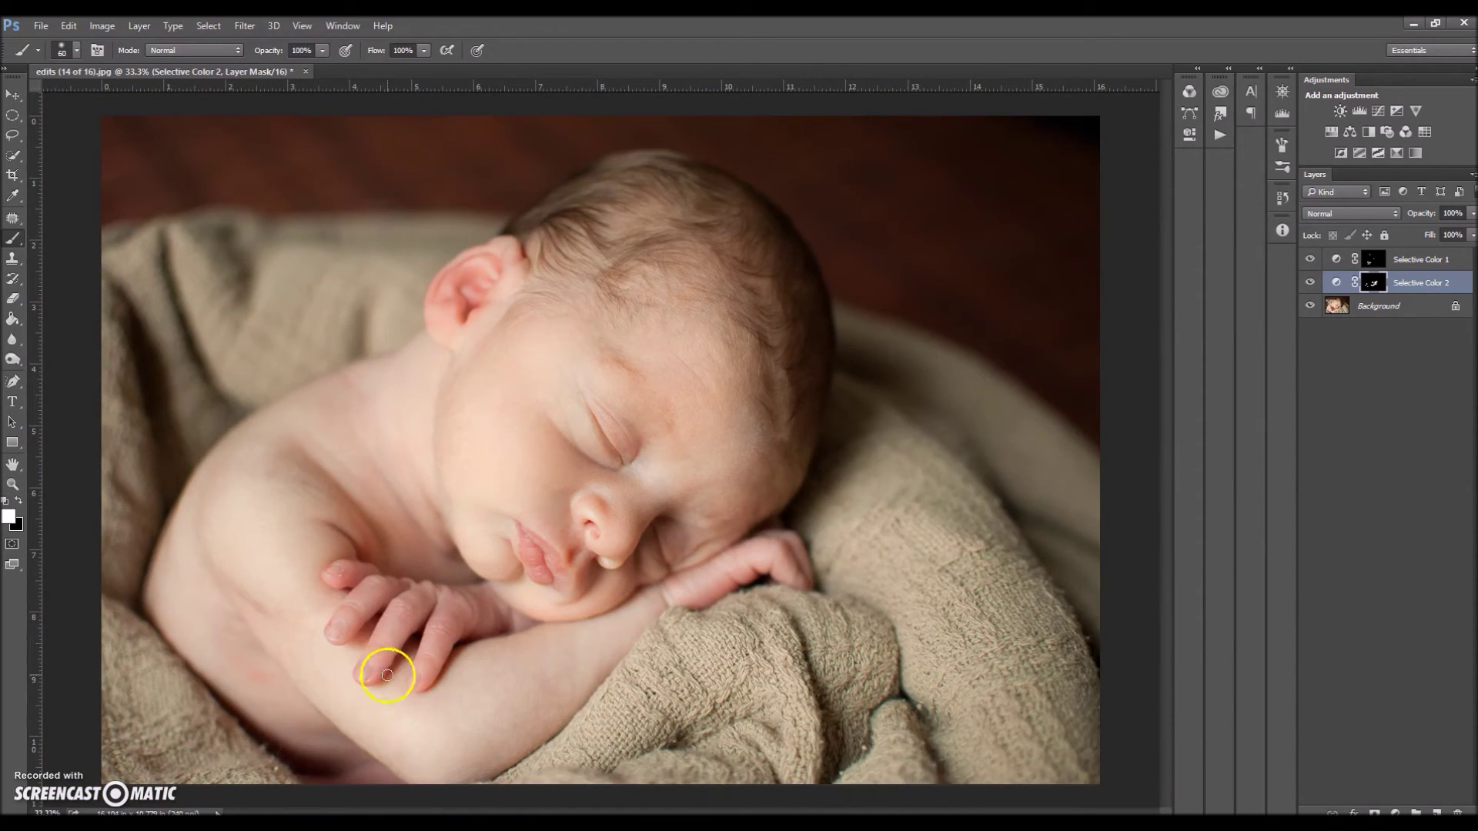
{"action": "left_click", "coordinate": [1311, 282]}
{"action": "left_click", "coordinate": [650, 509]}
{"action": "key", "text": "bracketright"}
{"action": "key", "text": "bracketright"}
{"action": "mouse_move", "coordinate": [570, 505]}
{"action": "left_mouse_down"}
{"action": "mouse_move", "coordinate": [573, 555]}
{"action": "mouse_move", "coordinate": [576, 493]}
{"action": "mouse_move", "coordinate": [622, 493]}
{"action": "left_mouse_up"}
Flatten the image and compare the result with the original edits (14 of 16).jpg state in the history
{"action": "right_click", "coordinate": [1367, 311]}
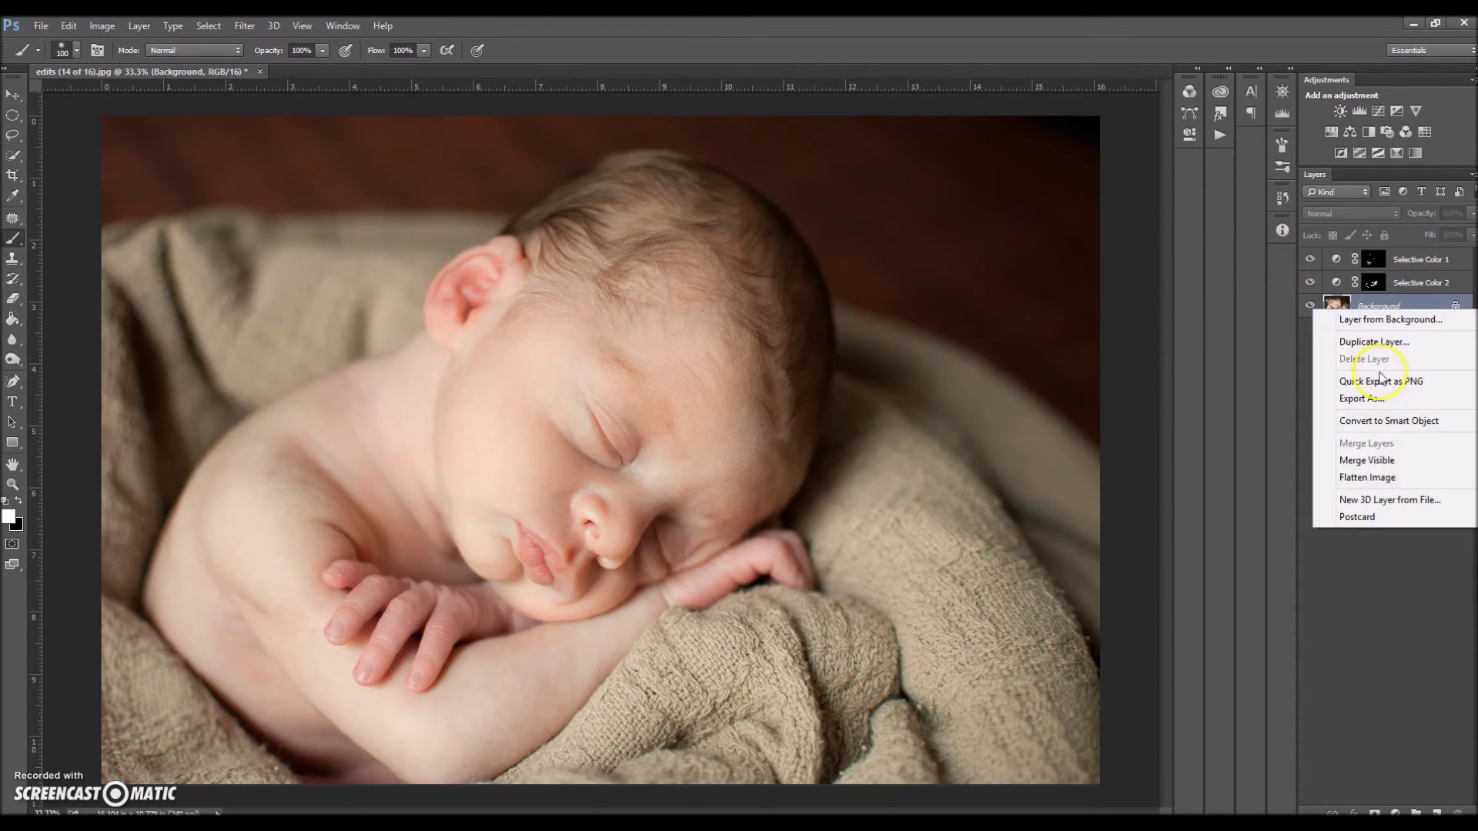
{"action": "left_click", "coordinate": [1385, 481]}
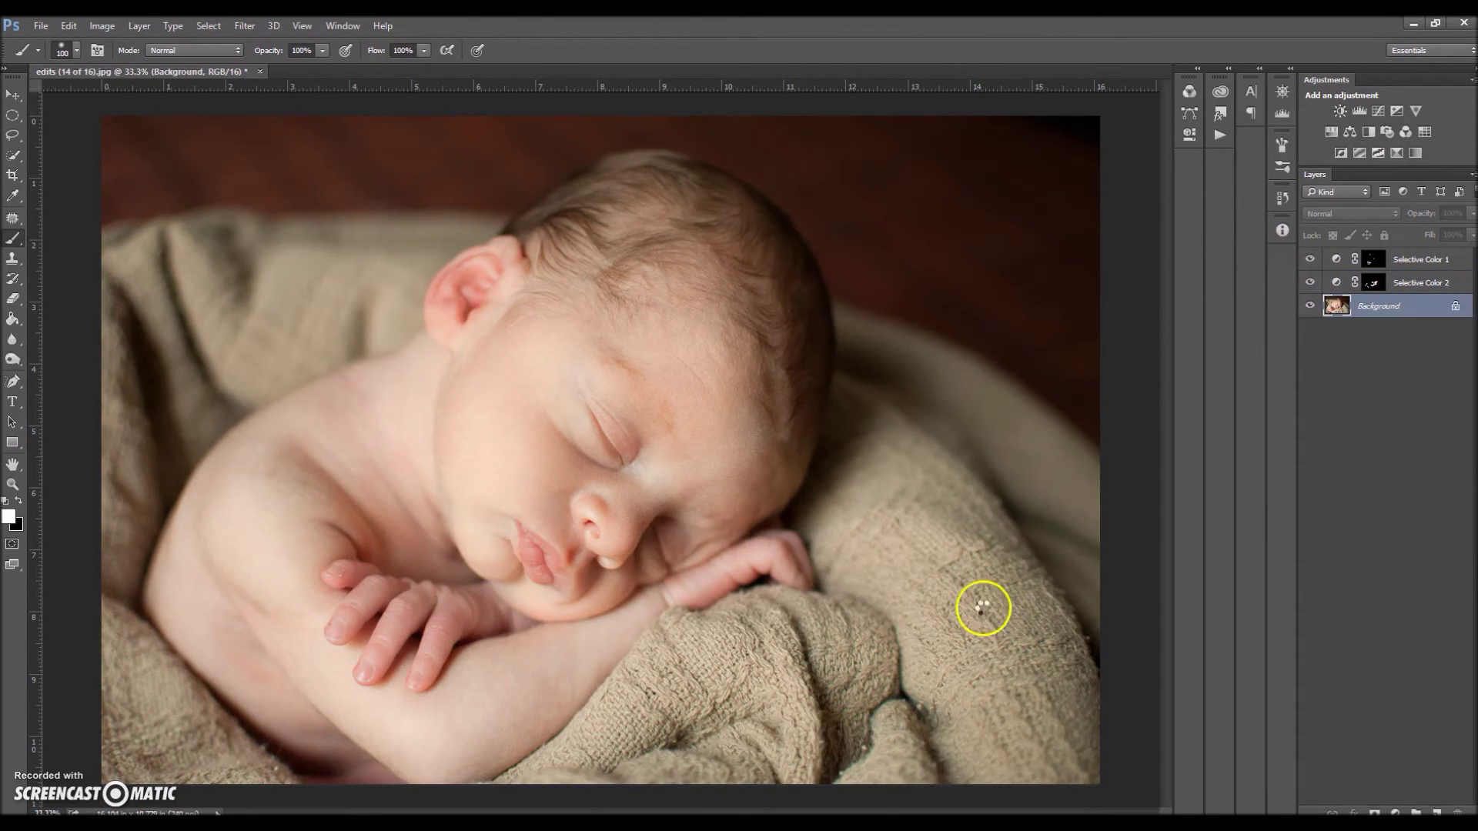
{"action": "left_click", "coordinate": [1280, 198]}
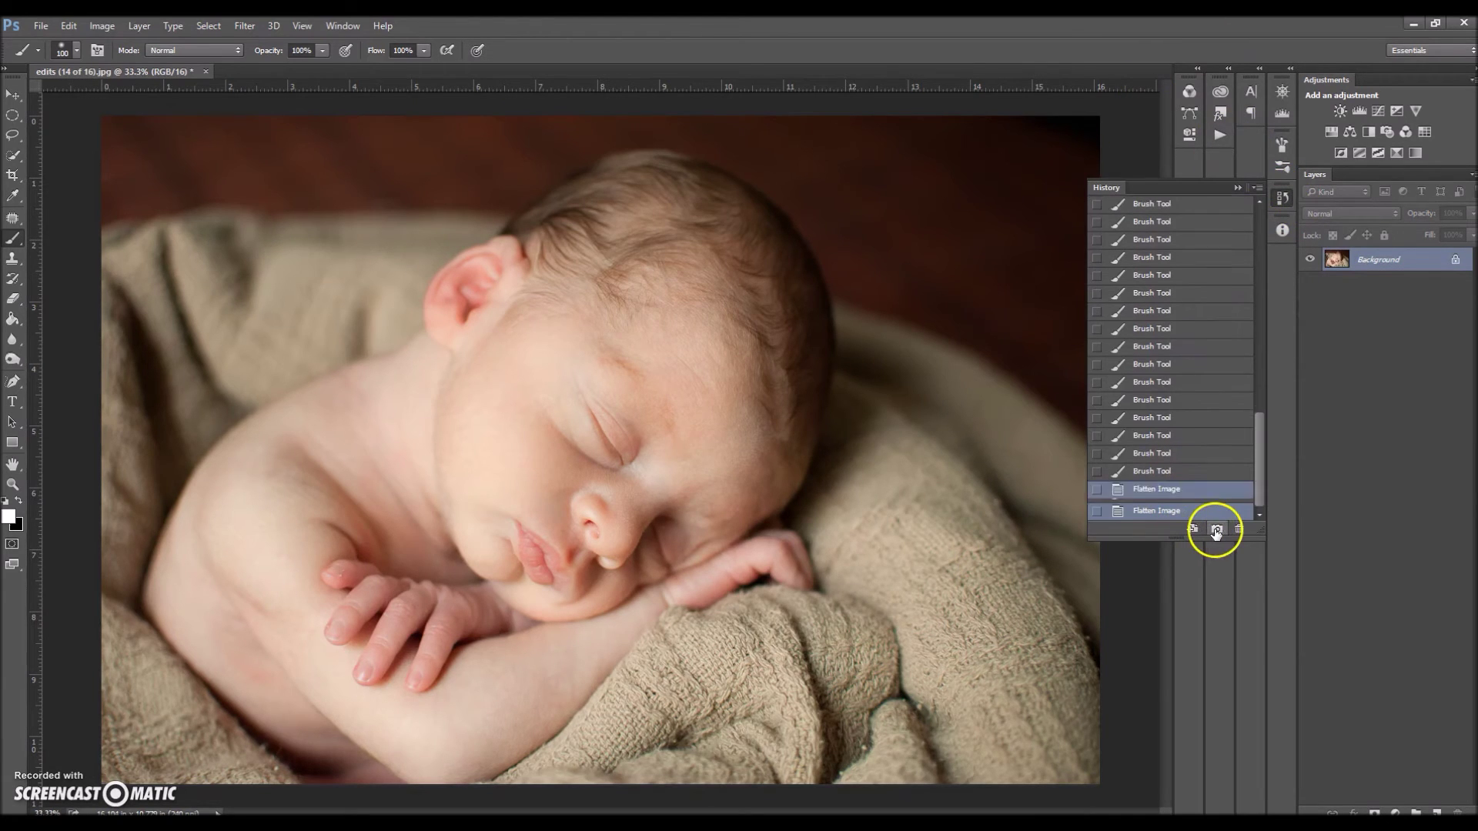
{"action": "left_click_drag", "start_coordinate": [1257, 485], "coordinate": [1263, 267]}
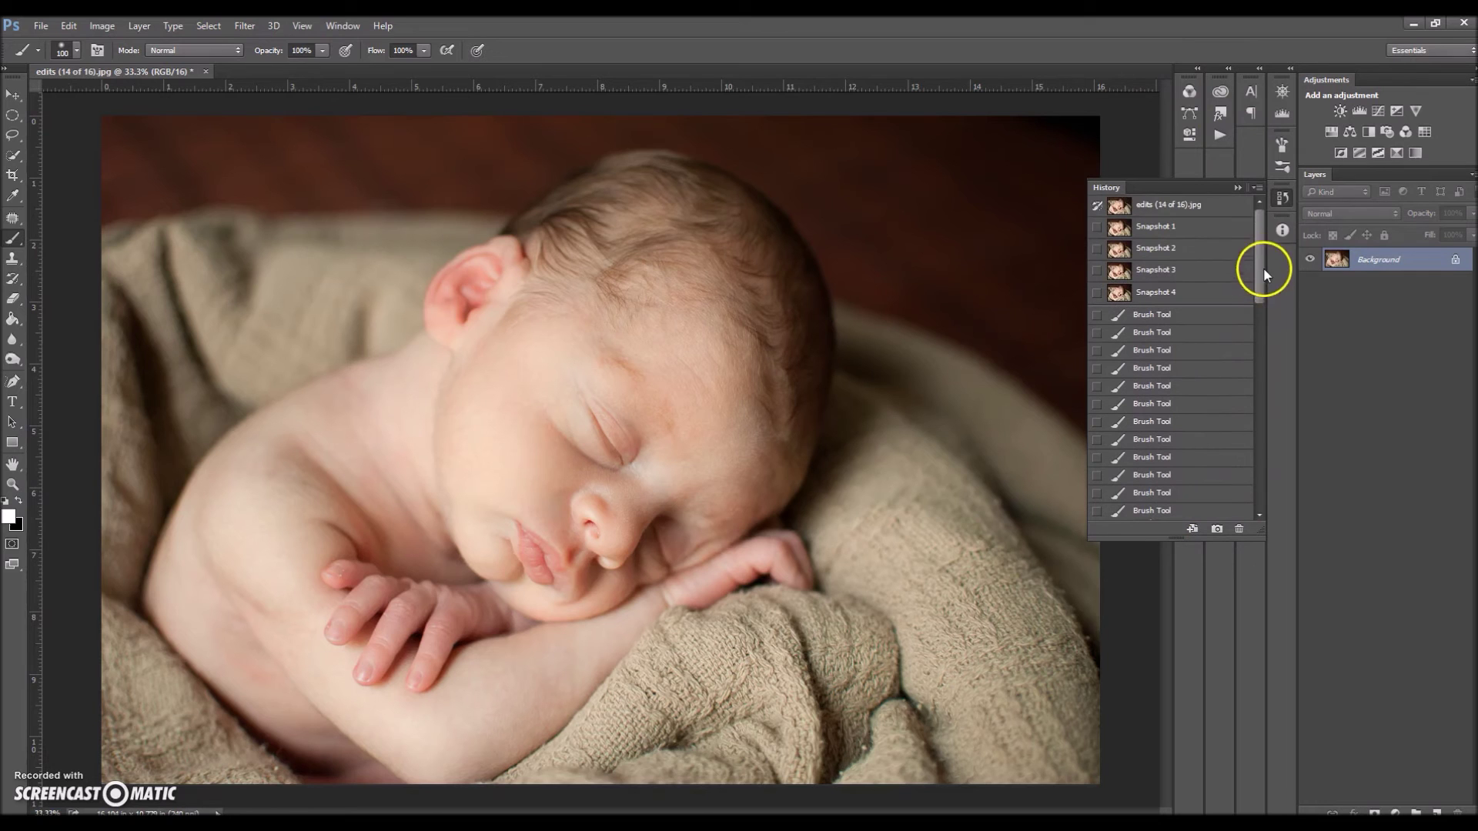
{"action": "left_click", "coordinate": [1205, 216]}
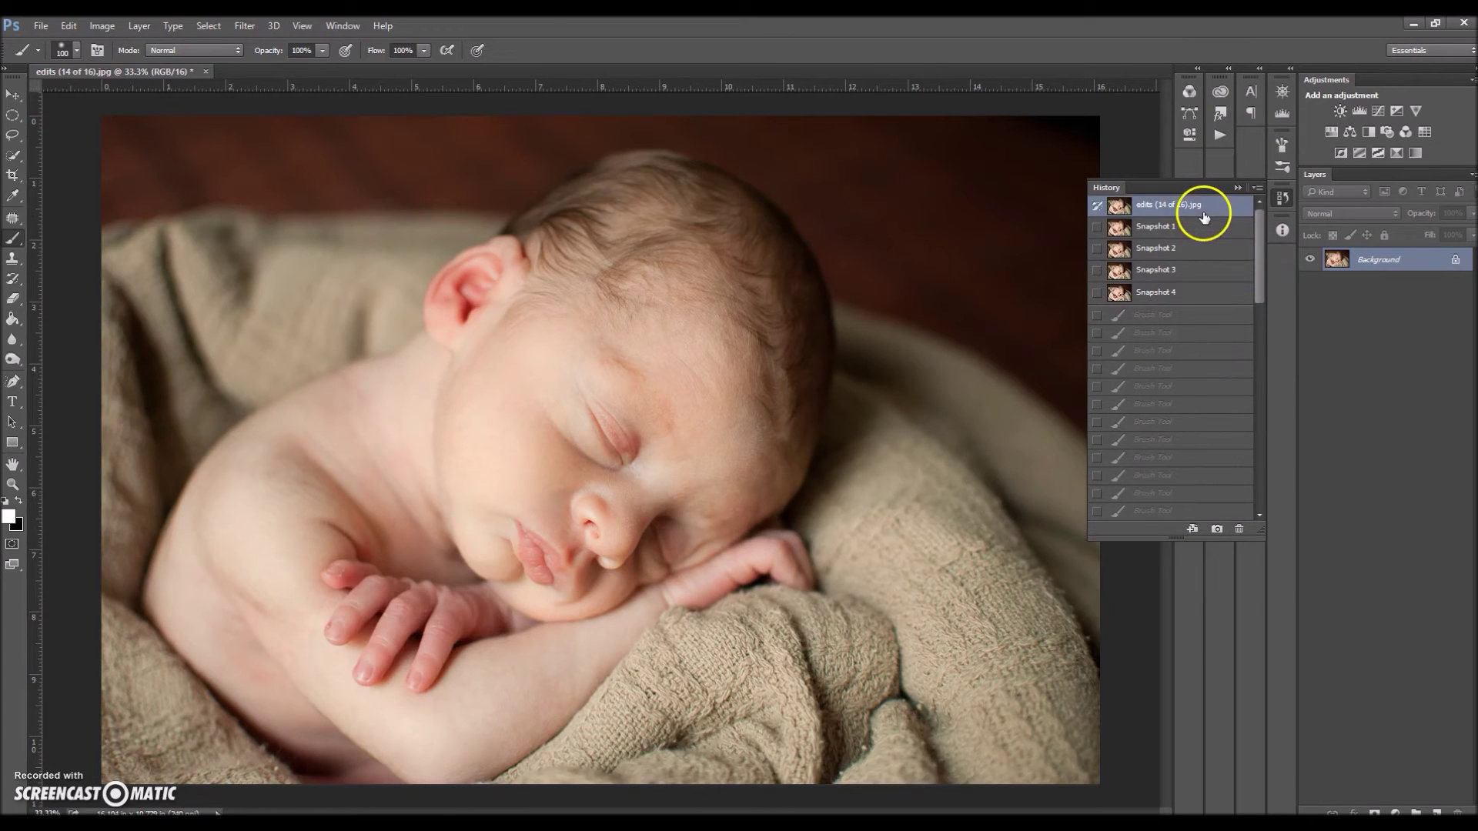
{"action": "left_click", "coordinate": [1163, 292]}
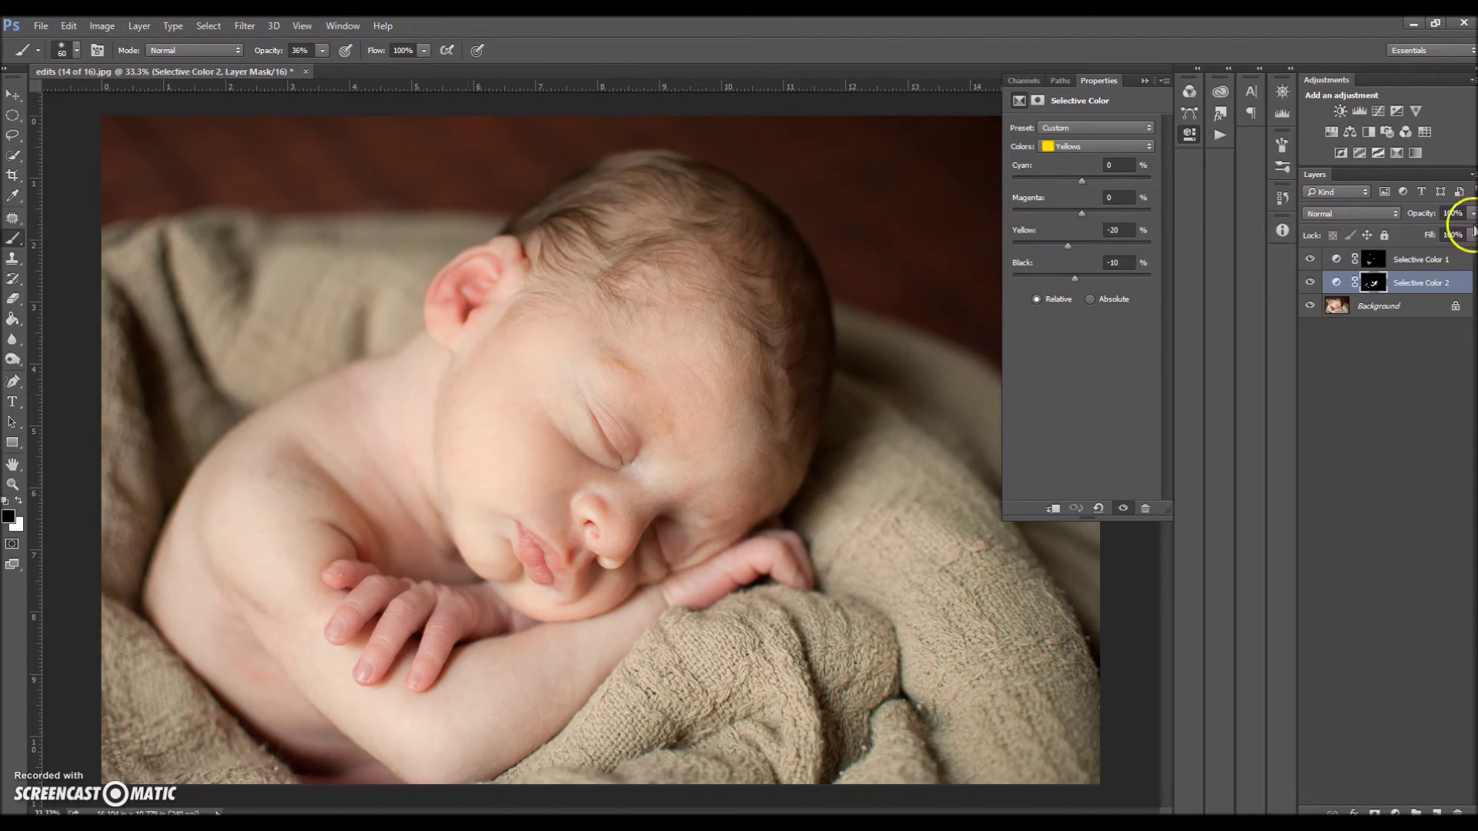
Paint white at 30% opacity on the Selective Color 1 mask inside the ear with a small brush
{"action": "left_click", "coordinate": [1375, 262]}
{"action": "scroll", "coordinate": [438, 241], "scroll_direction": "up", "scroll_amount": 3}
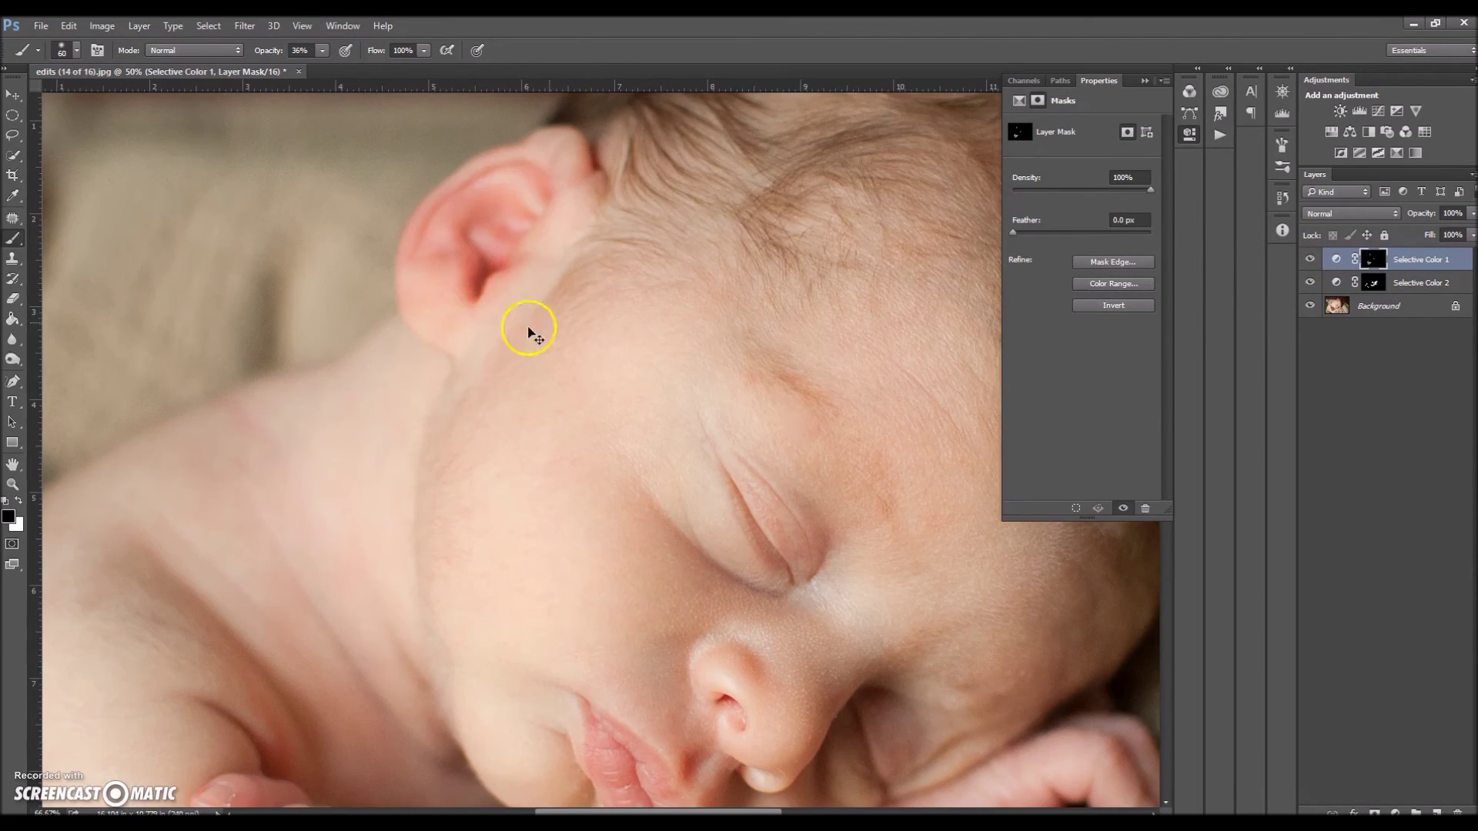
{"action": "key", "text": "x"}
{"action": "left_click", "coordinate": [322, 50]}
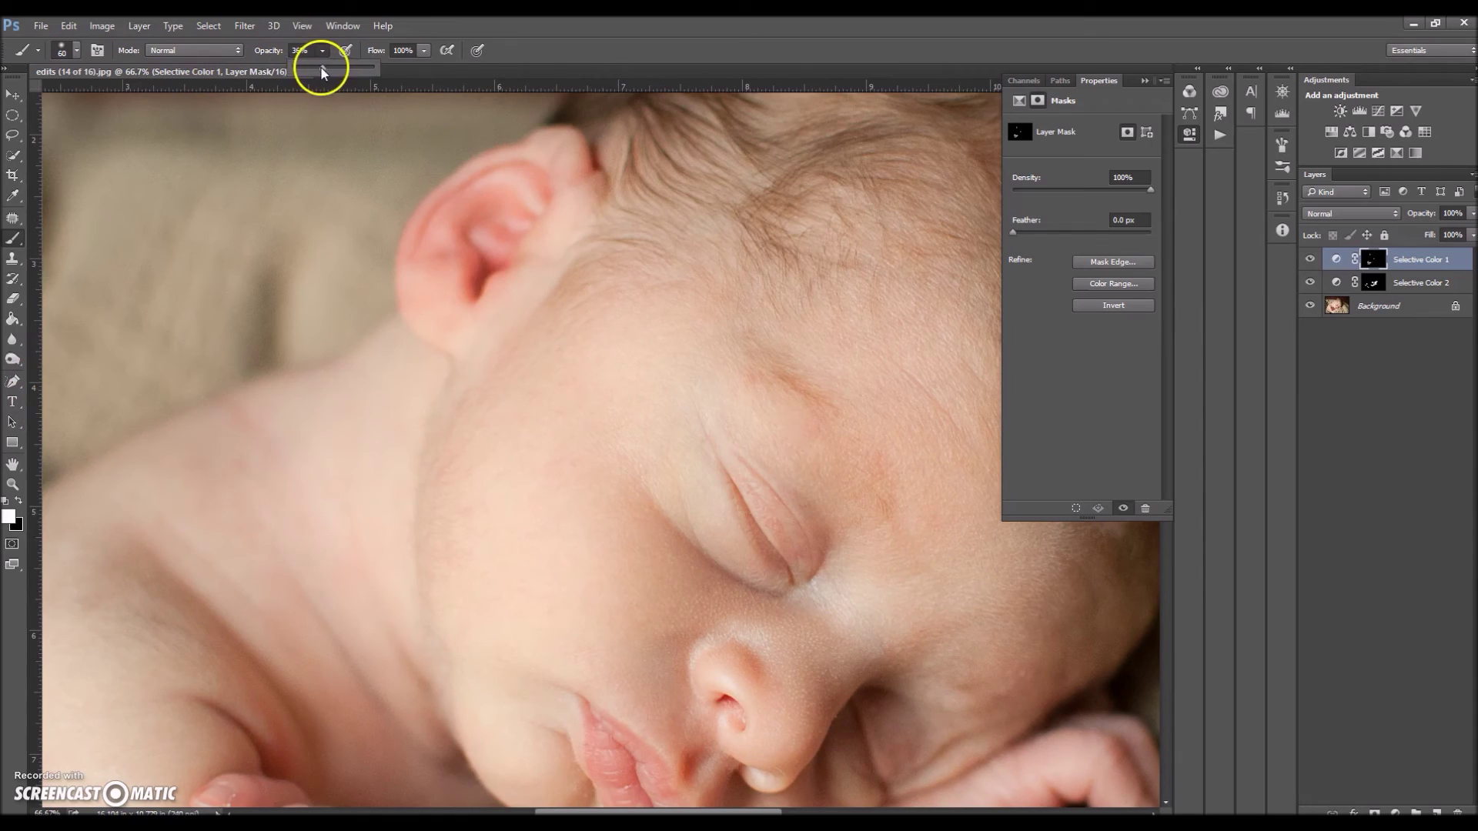
{"action": "left_click_drag", "start_coordinate": [310, 50], "coordinate": [274, 49]}
{"action": "type", "text": "30"}
{"action": "key", "text": "Return"}
{"action": "key", "text": "bracketleft"}
{"action": "key", "text": "bracketleft"}
{"action": "key", "text": "bracketleft"}
{"action": "mouse_move", "coordinate": [481, 269]}
{"action": "left_mouse_down"}
{"action": "mouse_move", "coordinate": [461, 241]}
{"action": "mouse_move", "coordinate": [519, 232]}
{"action": "mouse_move", "coordinate": [452, 228]}
{"action": "left_mouse_up"}
Soften the ear correction by painting black on the Selective Color 1 mask with an 80 px brush at 53% opacity
{"action": "key", "text": "x"}
{"action": "key", "text": "bracketright"}
{"action": "key", "text": "bracketright"}
{"action": "key", "text": "bracketright"}
{"action": "key", "text": "bracketright"}
{"action": "key", "text": "bracketright"}
{"action": "left_click", "coordinate": [1310, 260]}
{"action": "left_click", "coordinate": [1309, 259]}
{"action": "left_click", "coordinate": [322, 50]}
{"action": "left_click_drag", "start_coordinate": [323, 70], "coordinate": [334, 70]}
{"action": "left_click", "coordinate": [463, 223]}
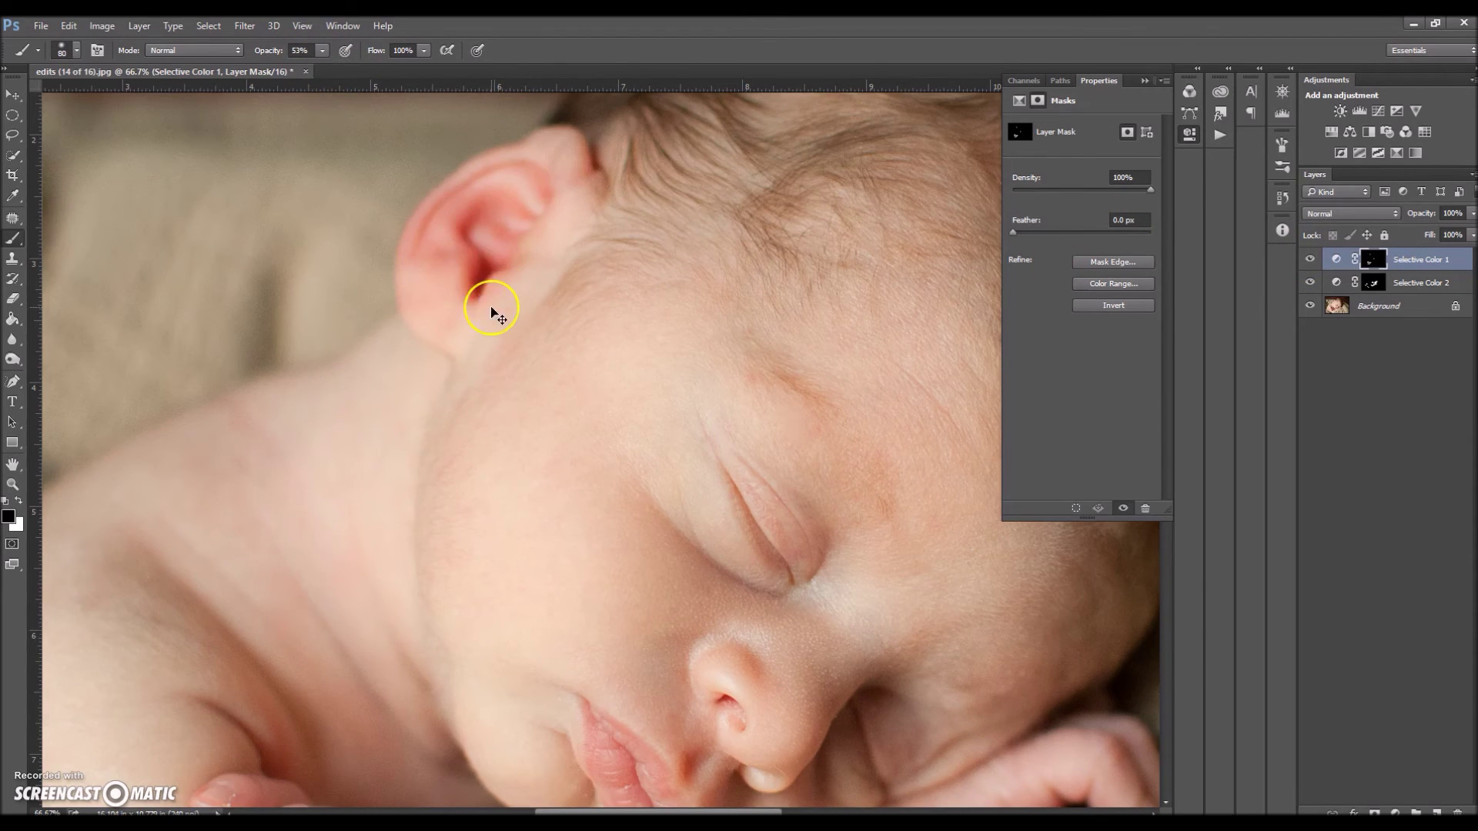
Compare the whole photo with and without the Selective Color 1 correction
{"action": "key", "text": "ctrl+minus"}
{"action": "key", "text": "ctrl+minus"}
{"action": "left_click", "coordinate": [1310, 260]}
{"action": "left_click", "coordinate": [1310, 259]}
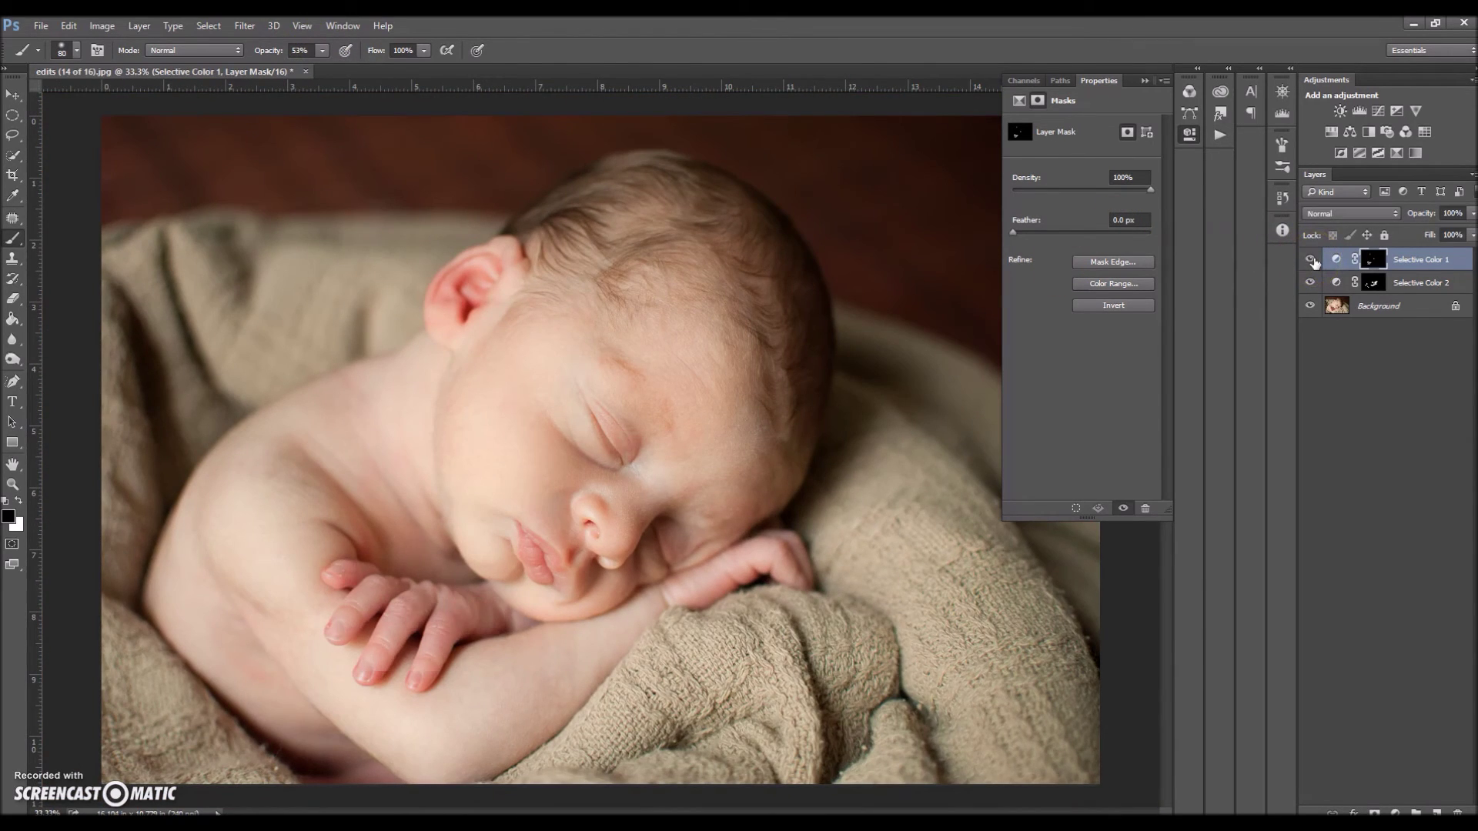
{"action": "left_click", "coordinate": [1311, 260]}
{"action": "left_click", "coordinate": [1310, 259]}
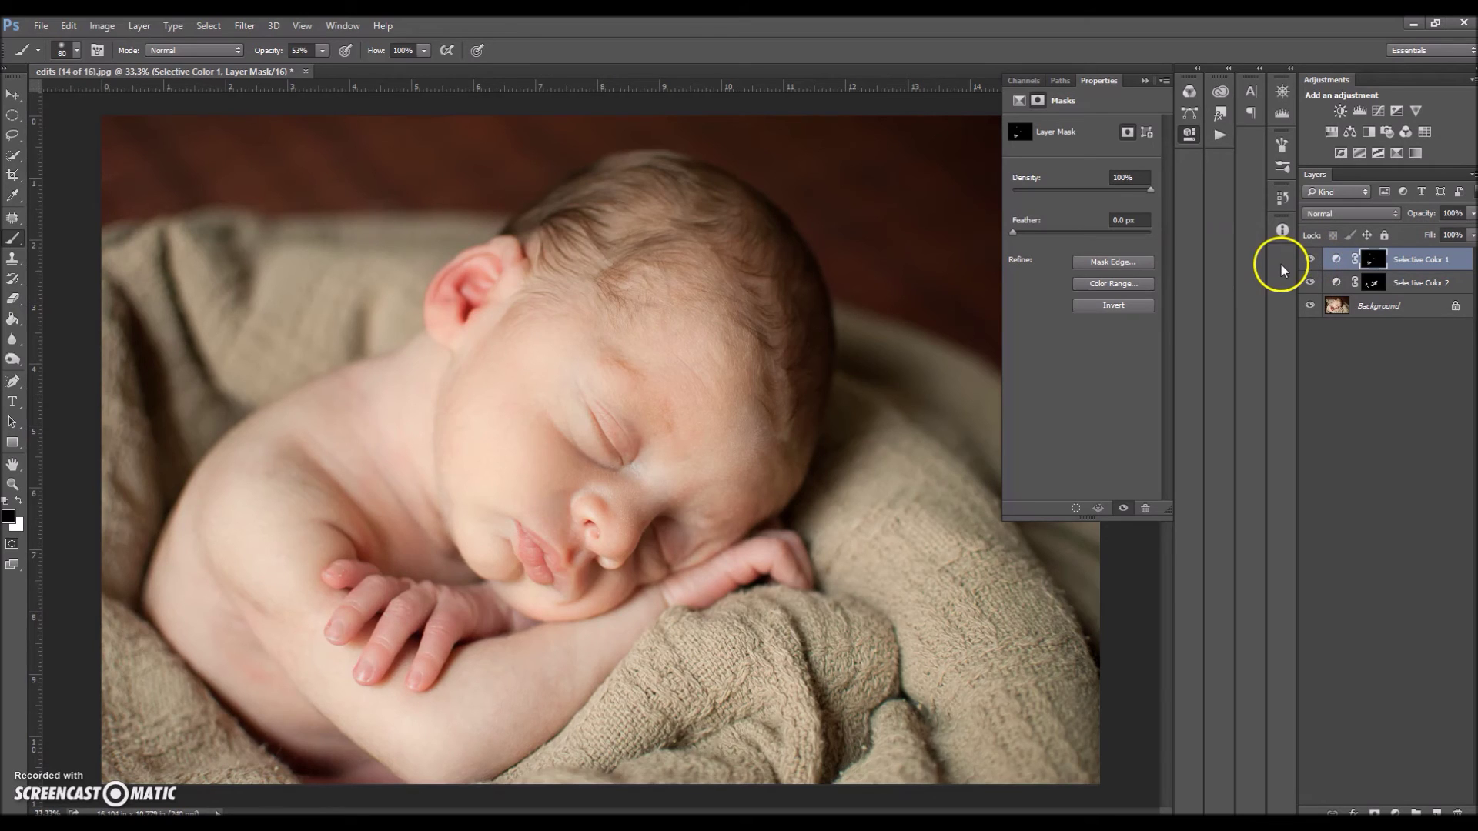
Add a Brightness/Contrast adjustment layer above Selective Color 1 with Contrast set to 5
{"action": "left_click", "coordinate": [1340, 112]}
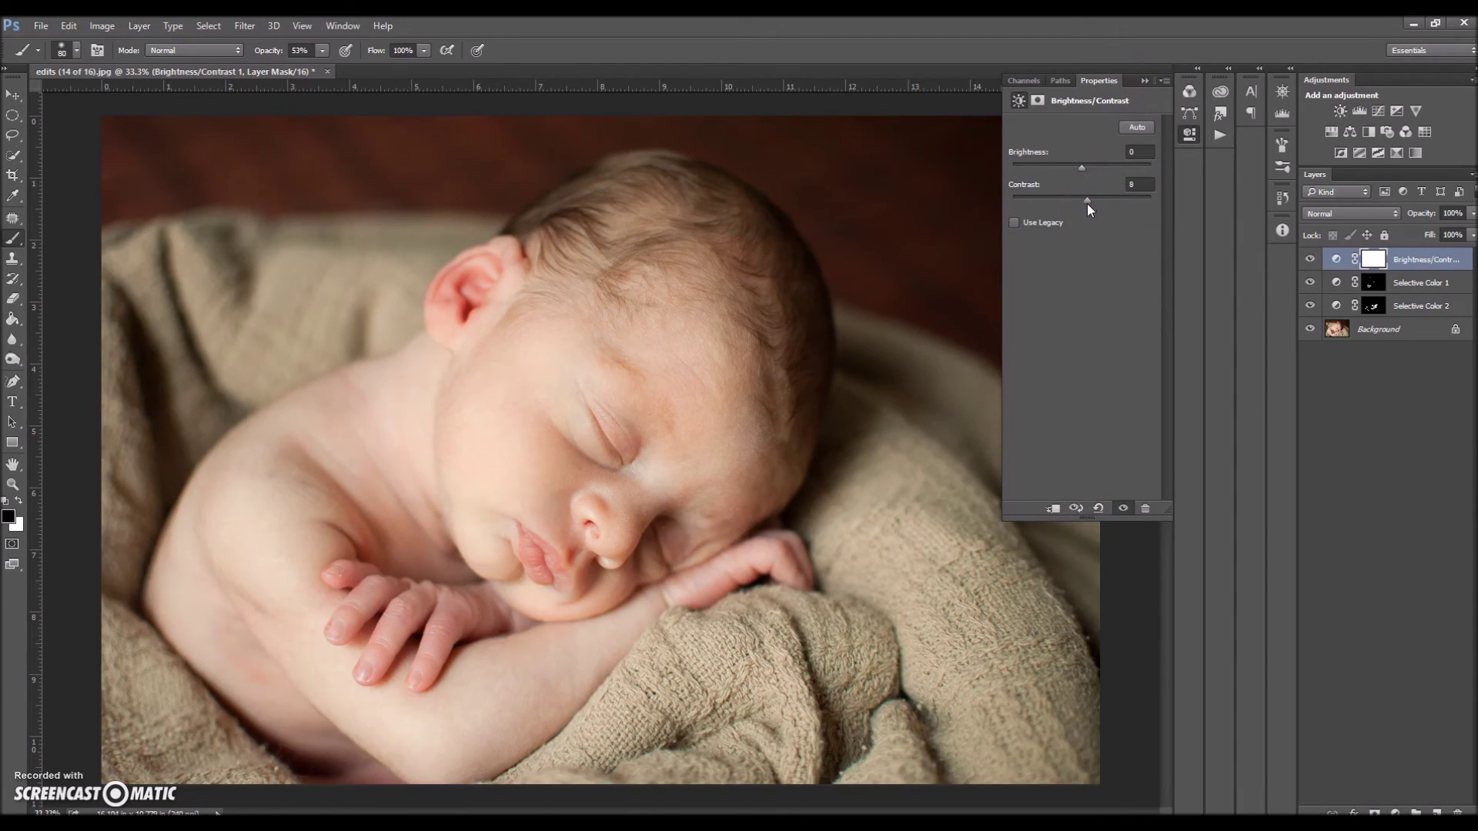
{"action": "left_click_drag", "start_coordinate": [1087, 203], "coordinate": [1084, 203]}
{"action": "left_click", "coordinate": [1134, 184]}
{"action": "type", "text": "5"}
{"action": "left_click", "coordinate": [1145, 80]}
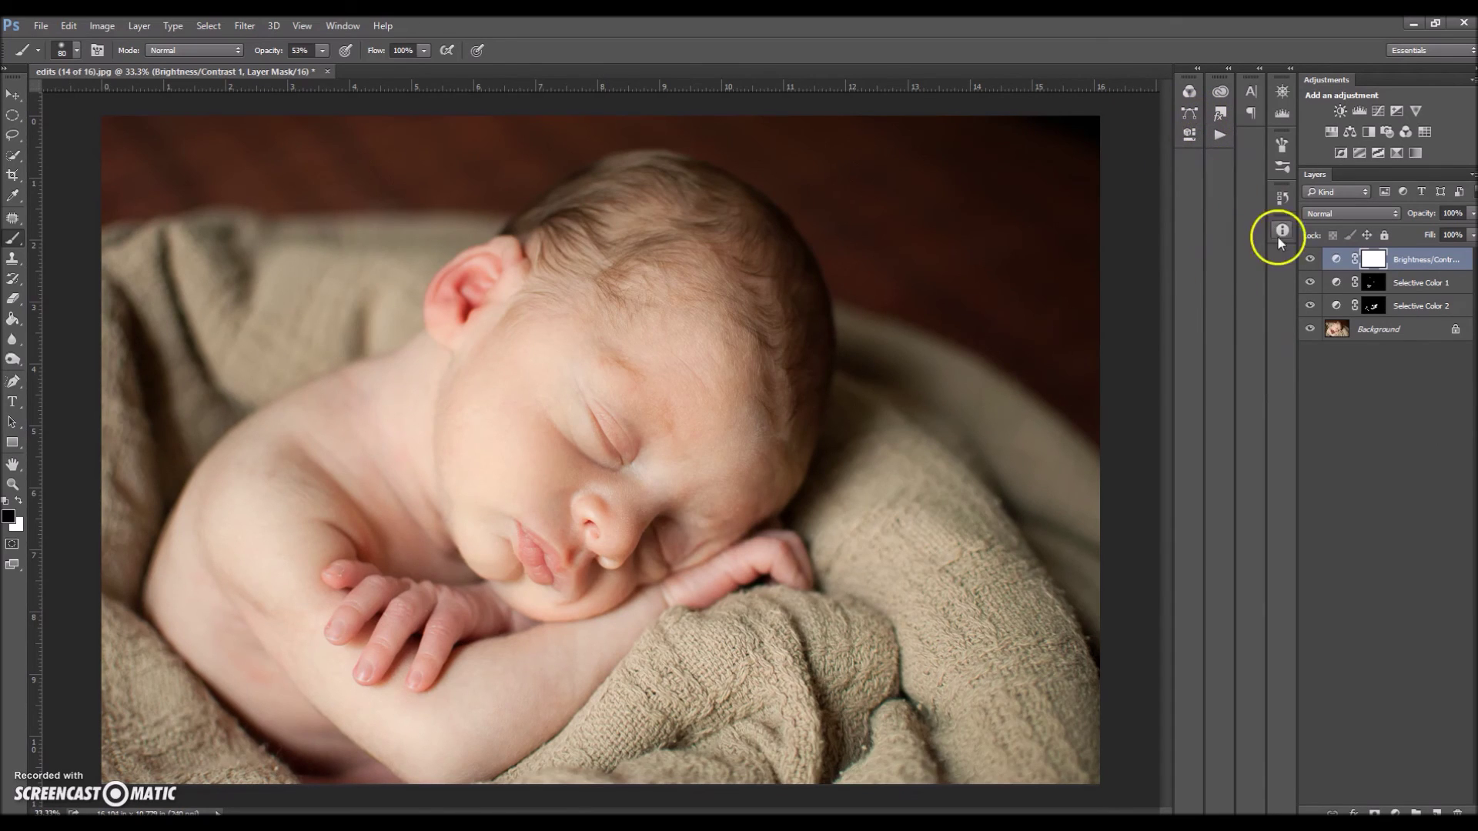
Compare the original photo state with Snapshot 6 in the history, ending on the edited snapshot
{"action": "left_click", "coordinate": [1283, 197]}
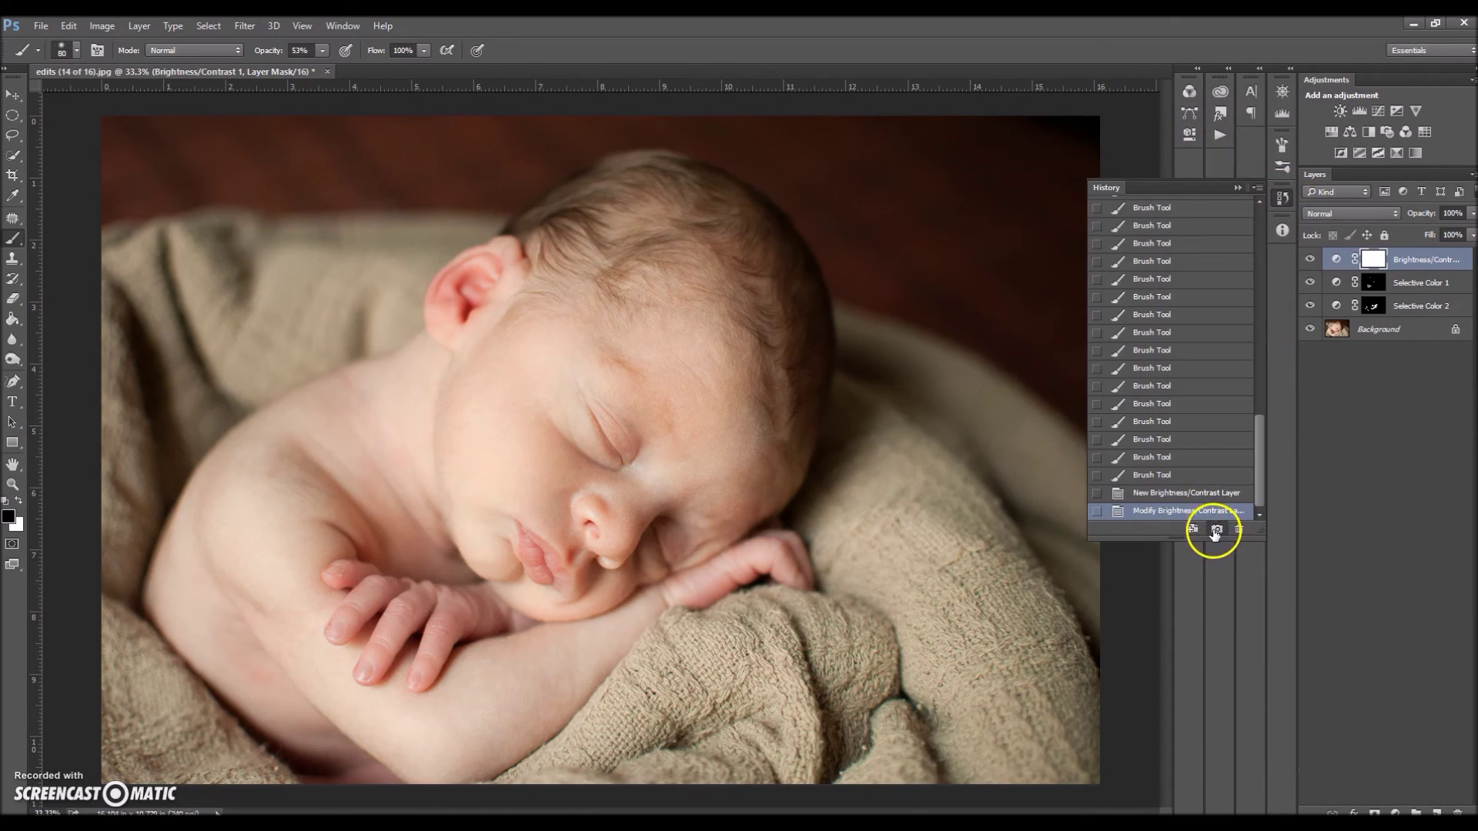
{"action": "left_click_drag", "start_coordinate": [1257, 461], "coordinate": [1258, 278]}
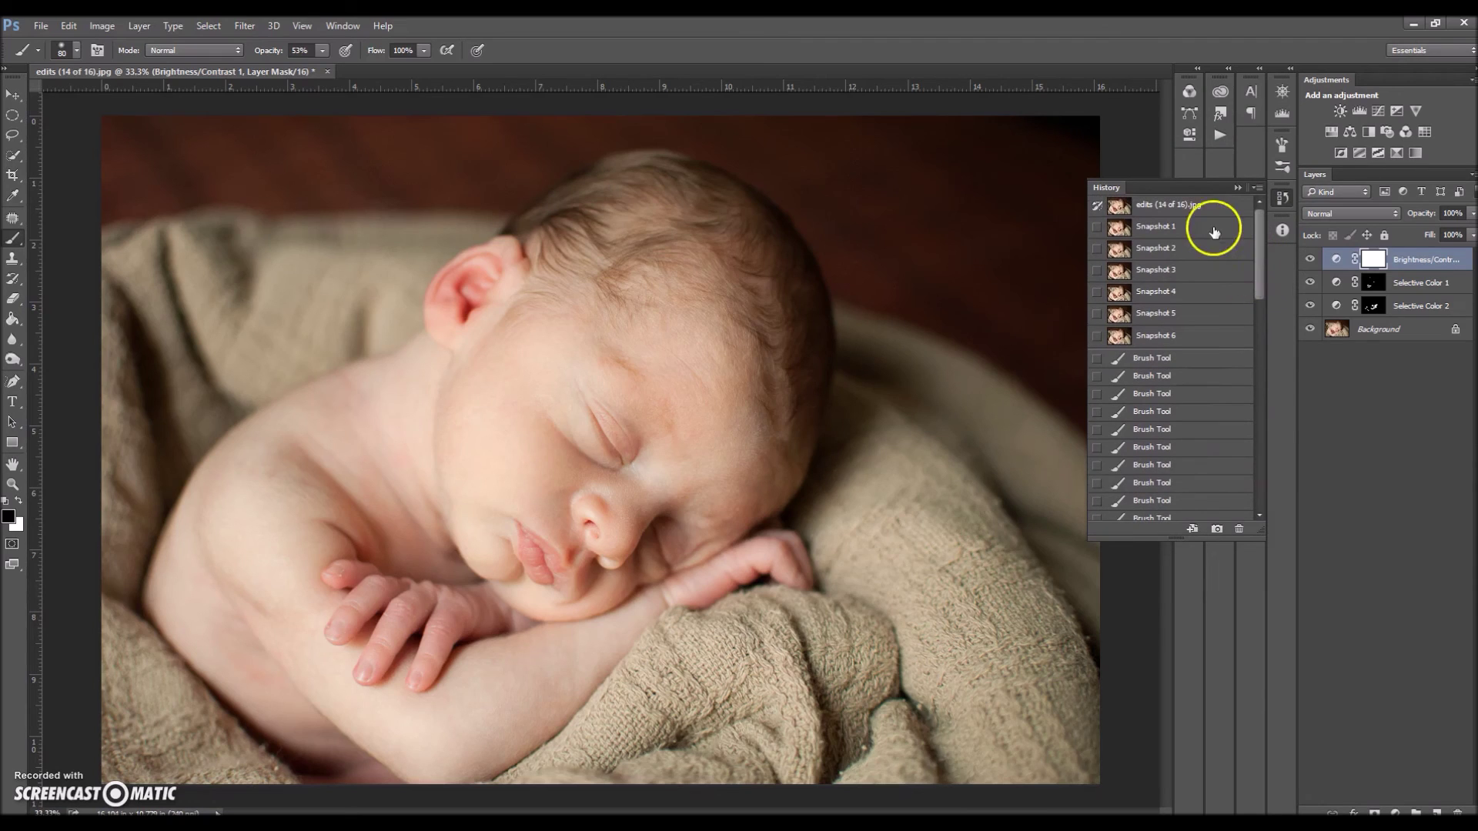
{"action": "left_click", "coordinate": [1200, 205]}
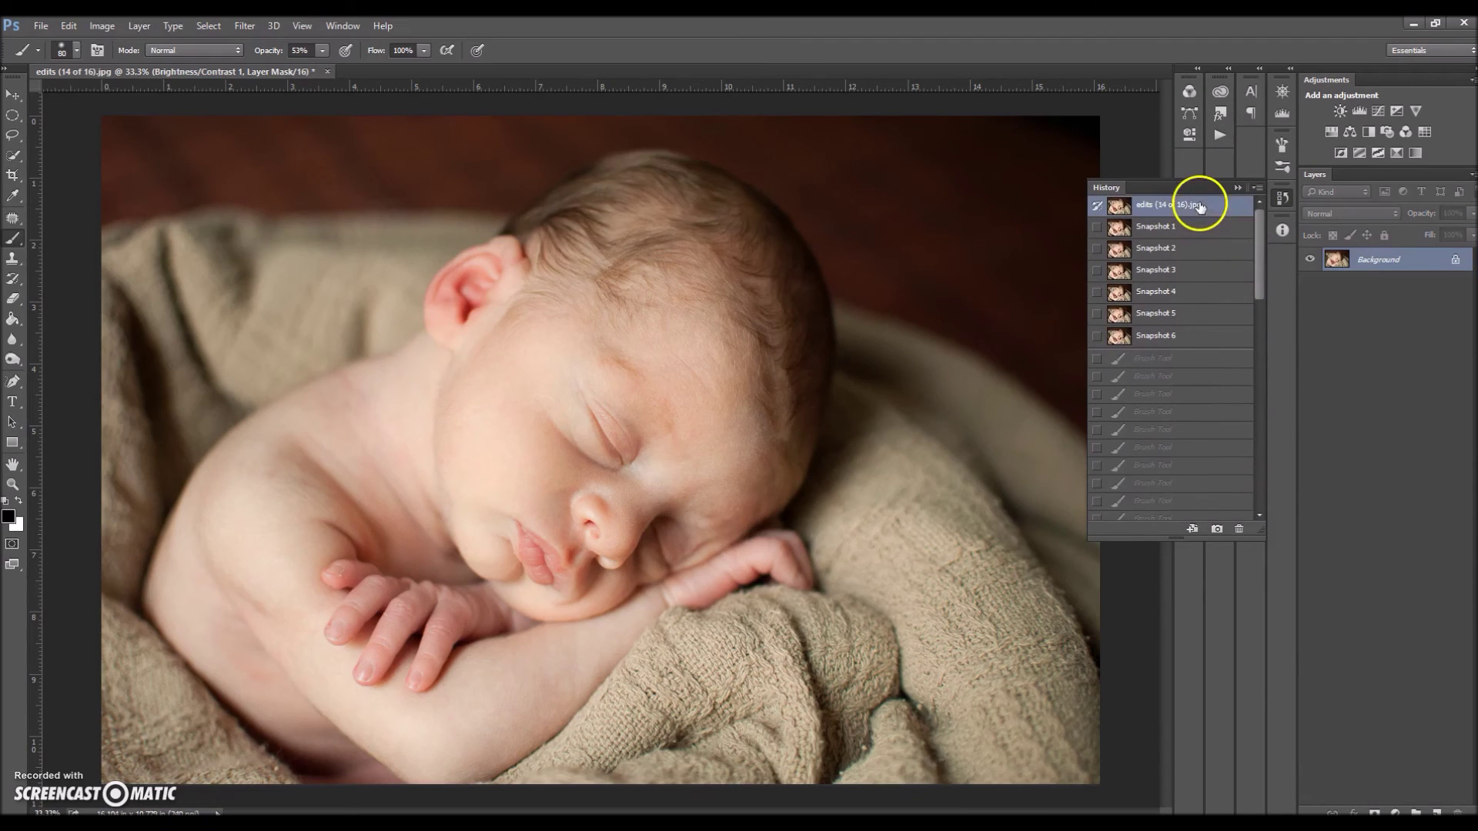
{"action": "left_click", "coordinate": [1164, 336]}
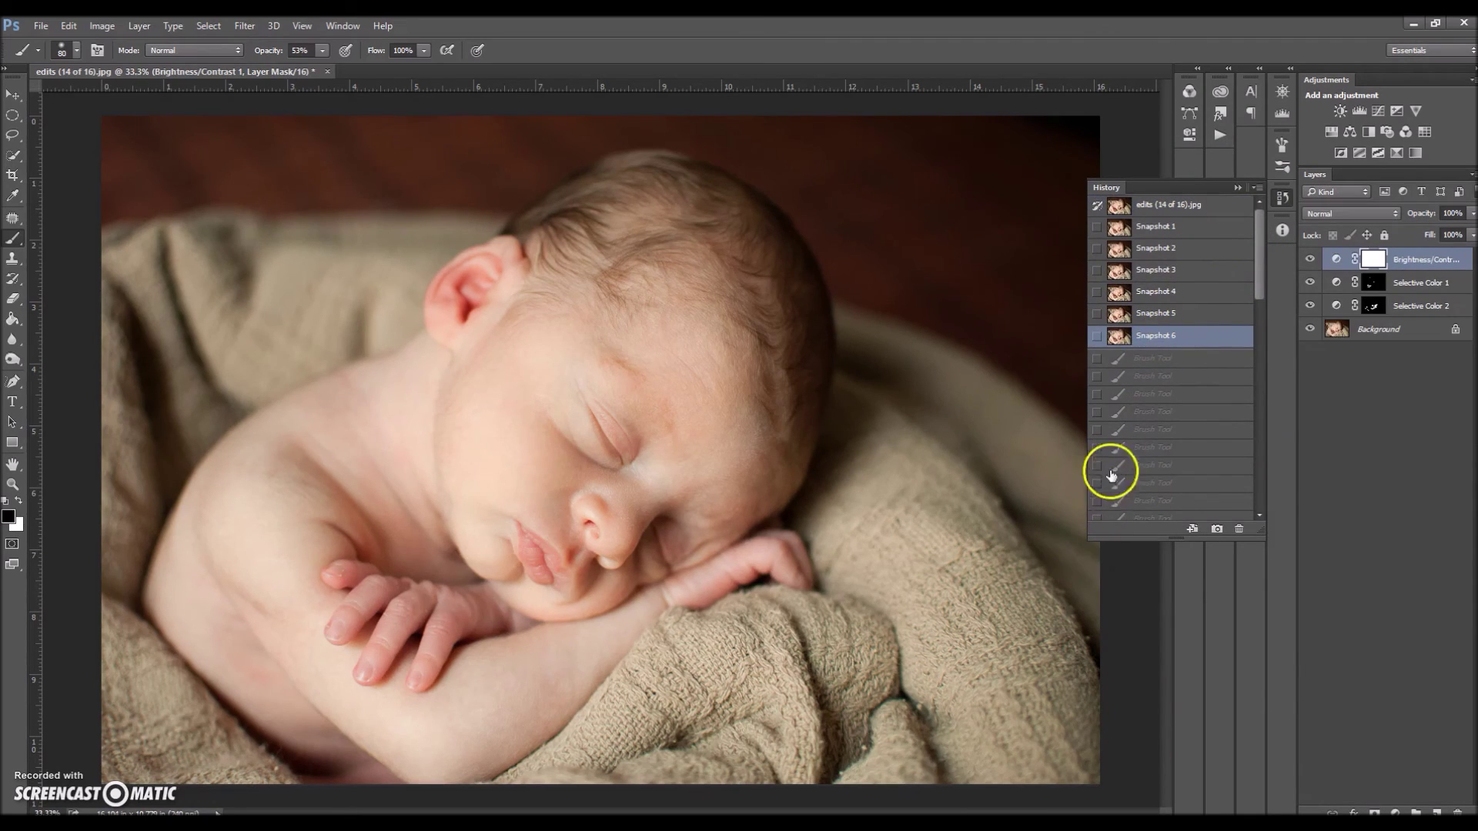
{"action": "left_click", "coordinate": [1149, 208]}
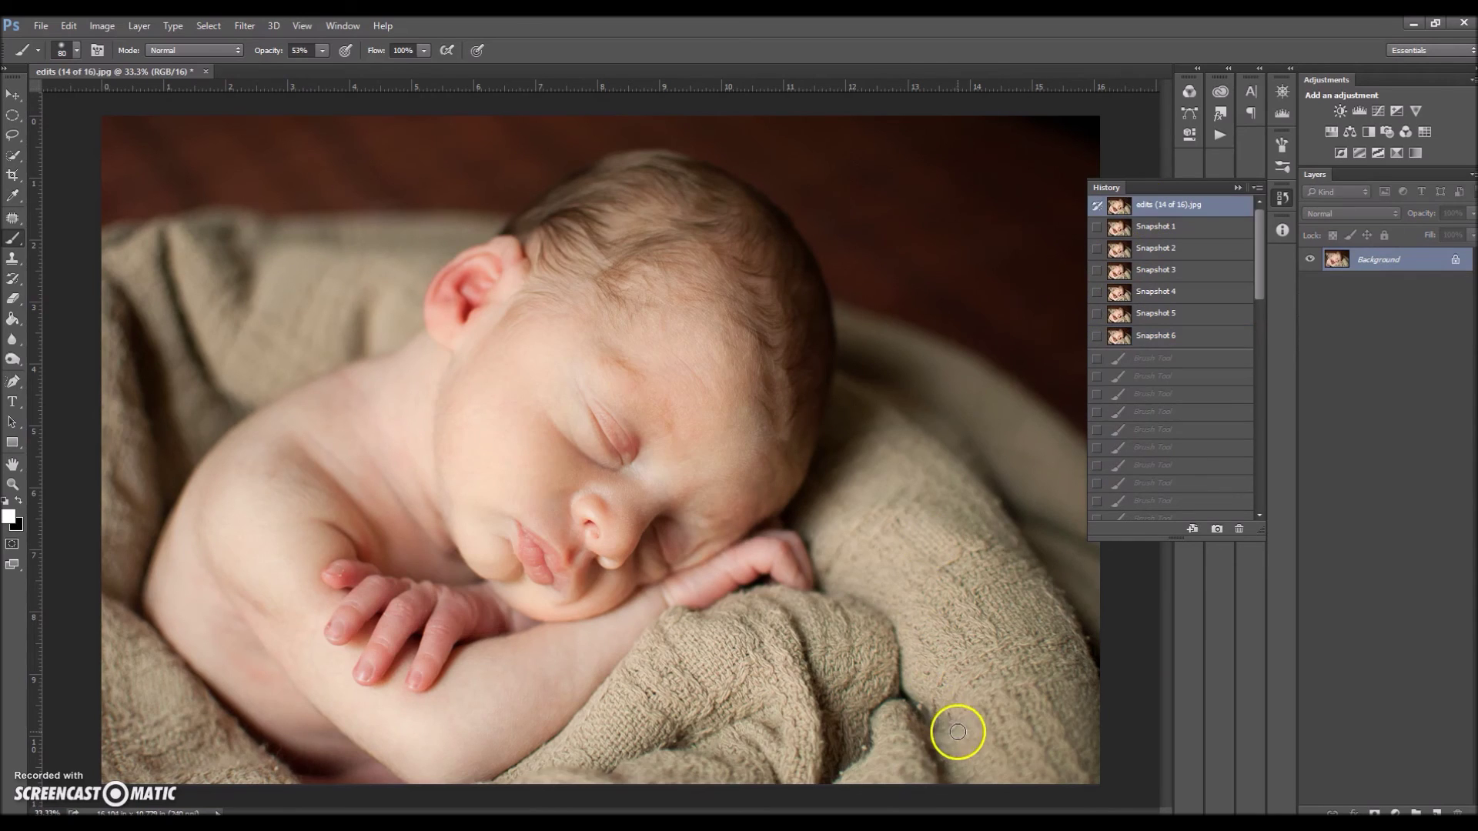
{"action": "left_click", "coordinate": [1172, 337]}
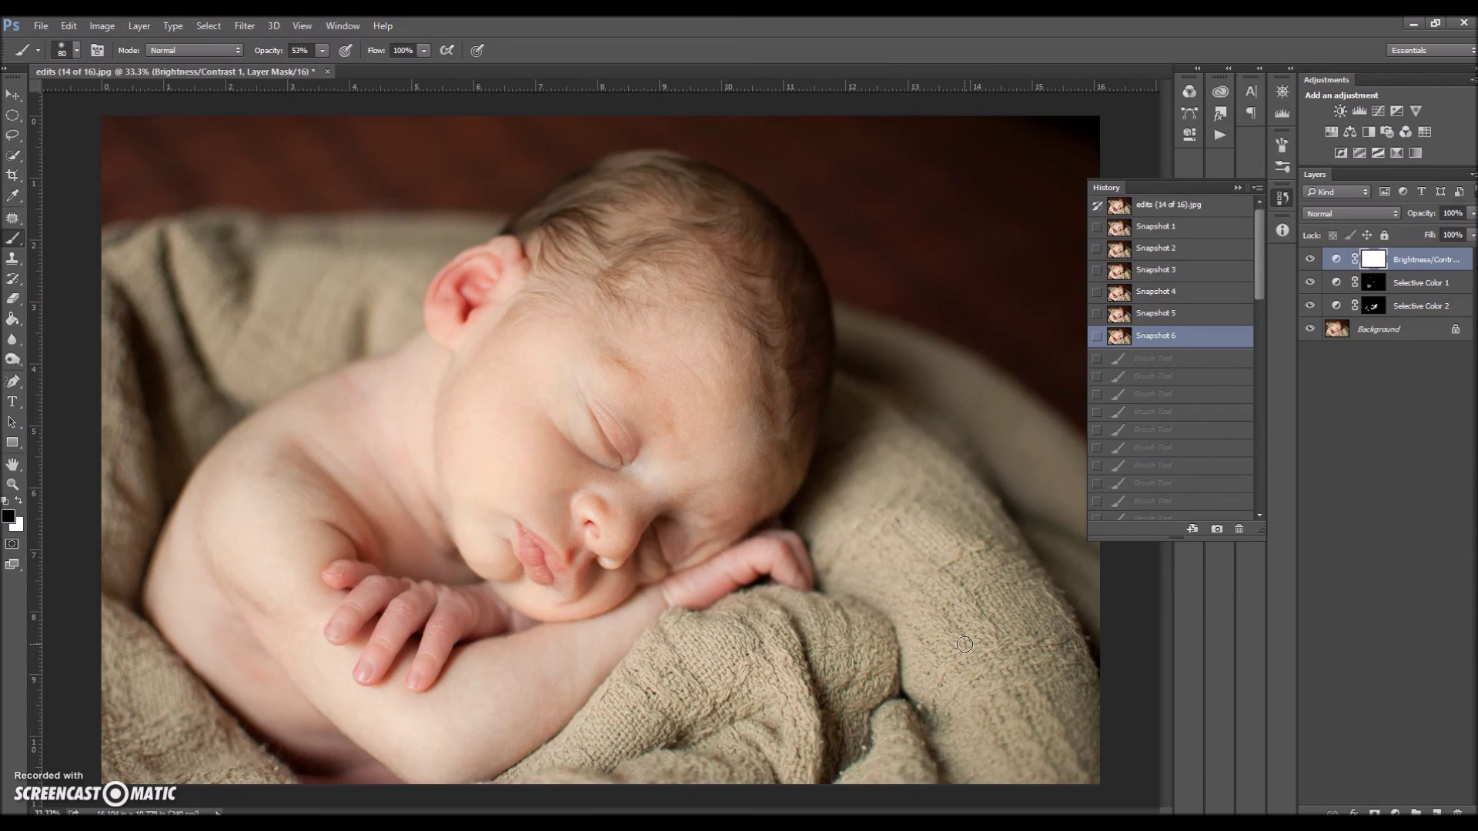
{"action": "left_click", "coordinate": [1238, 187]}
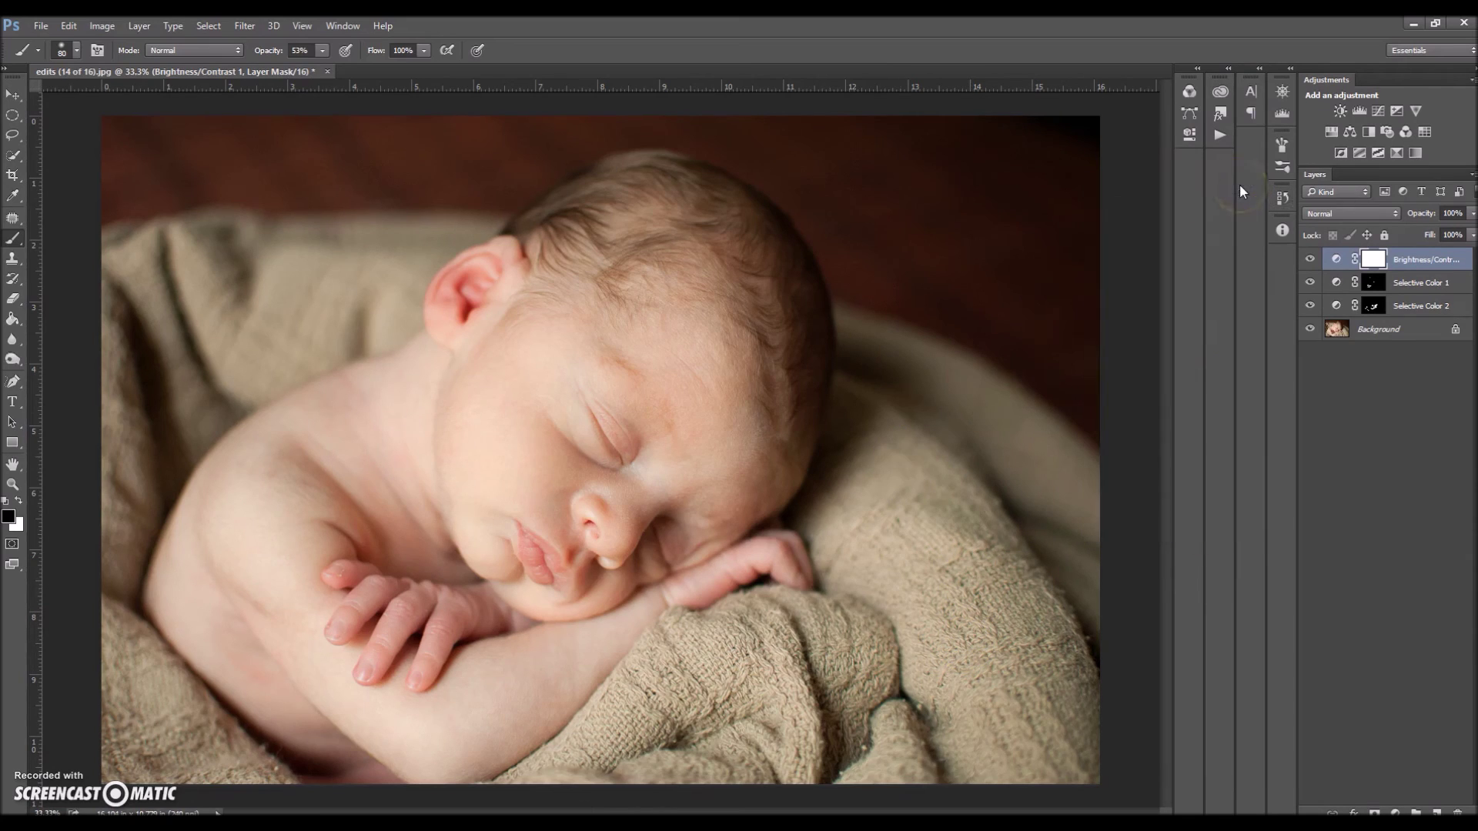